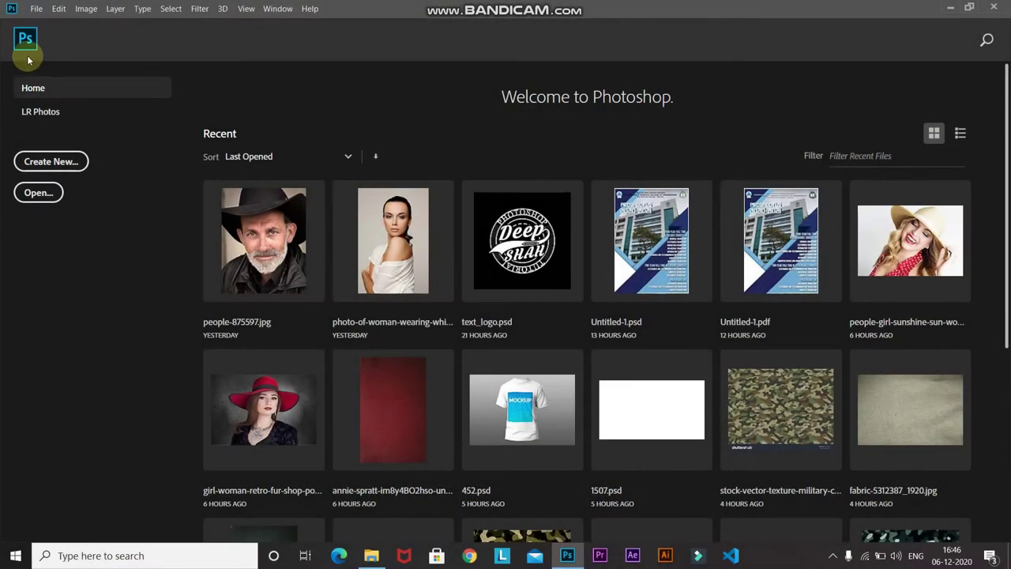
Open the File menu from the Photoshop Welcome home screen.
{"action": "left_click", "coordinate": [35, 9]}
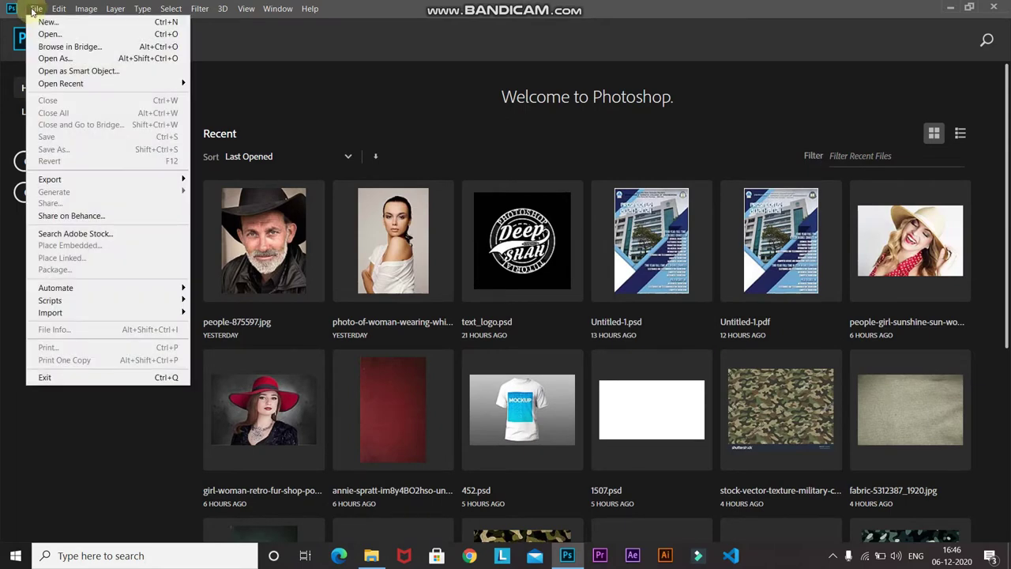
Create a new 3000×3000 px document at 300 ppi with a white background.
{"action": "left_click", "coordinate": [43, 22]}
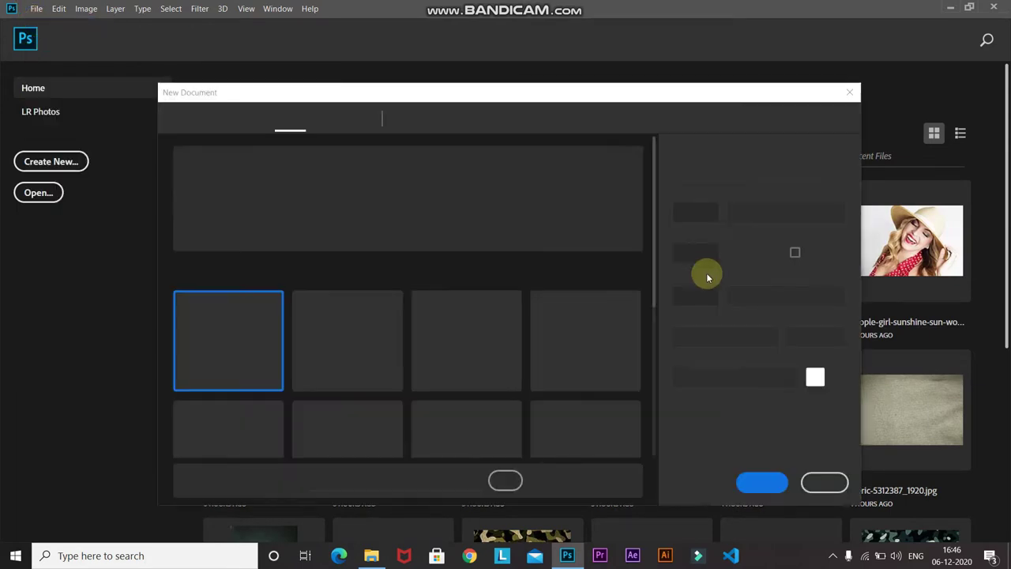
{"action": "double_click", "coordinate": [700, 213]}
{"action": "key", "text": "BackSpace"}
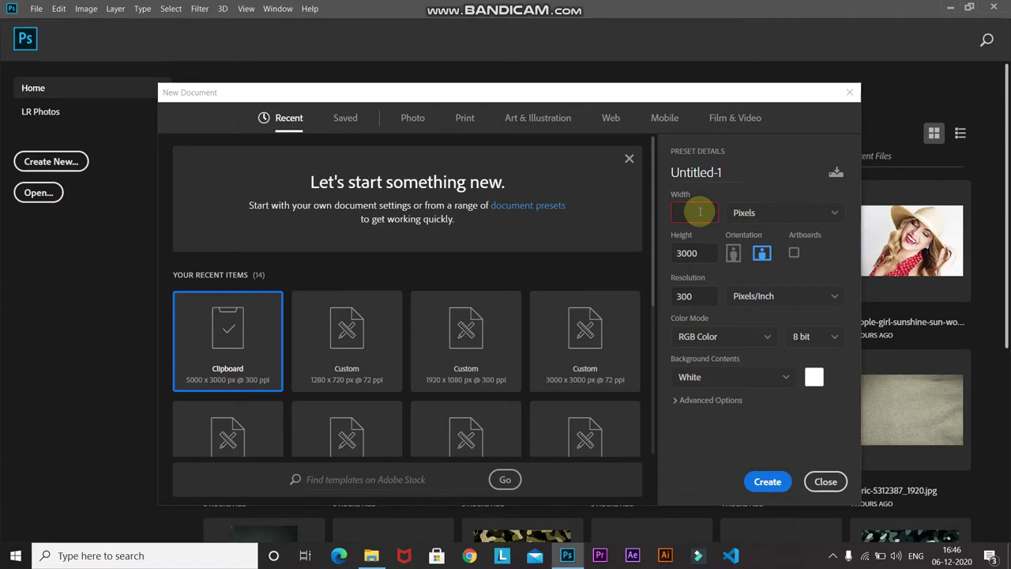
{"action": "type", "text": "3000"}
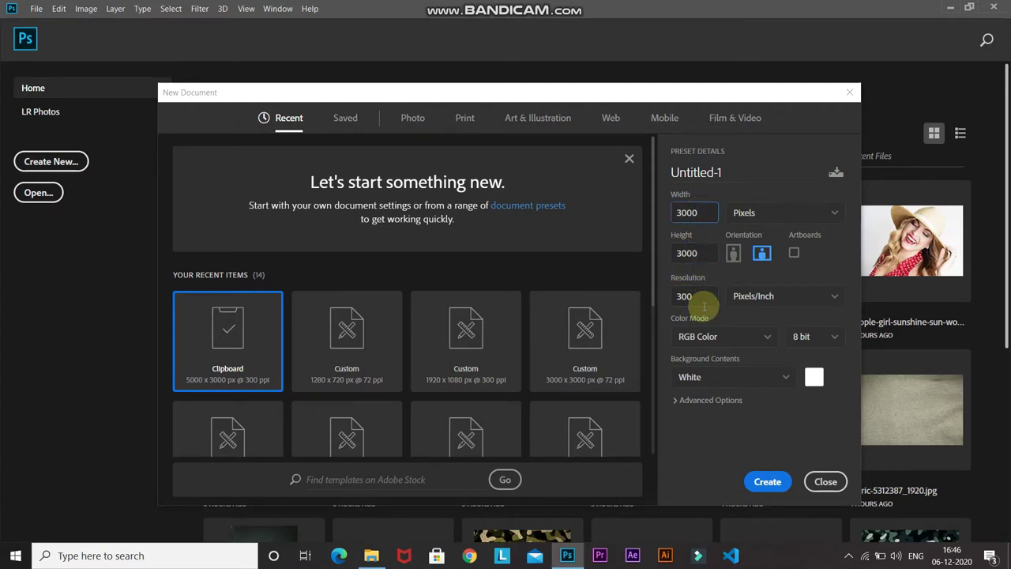
{"action": "left_click", "coordinate": [760, 478]}
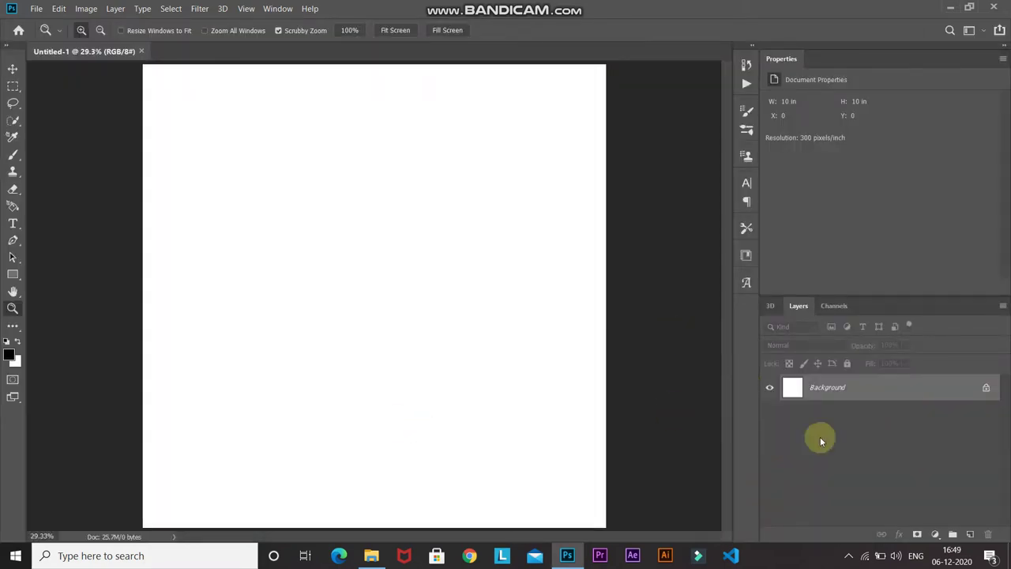
Add a Solid Color fill layer in dark green hex 232c25.
{"action": "left_click", "coordinate": [935, 535]}
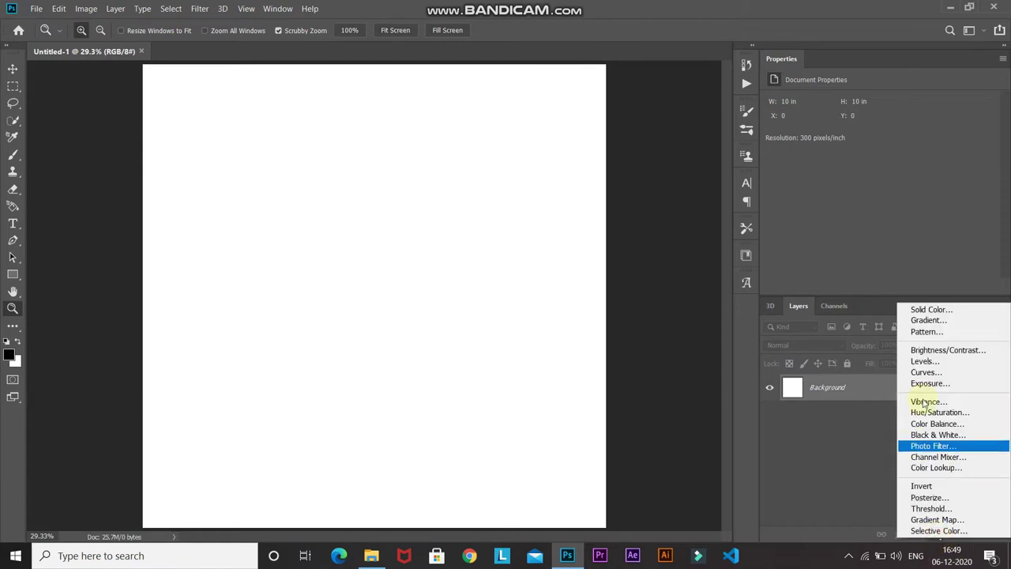
{"action": "left_click", "coordinate": [929, 311]}
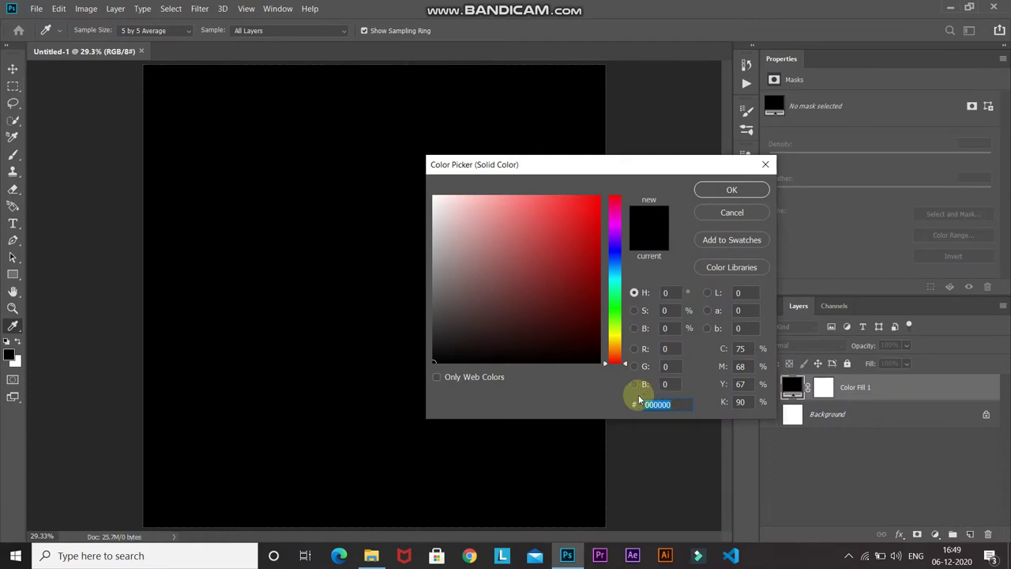
{"action": "key", "text": "BackSpace"}
{"action": "type", "text": "232c25"}
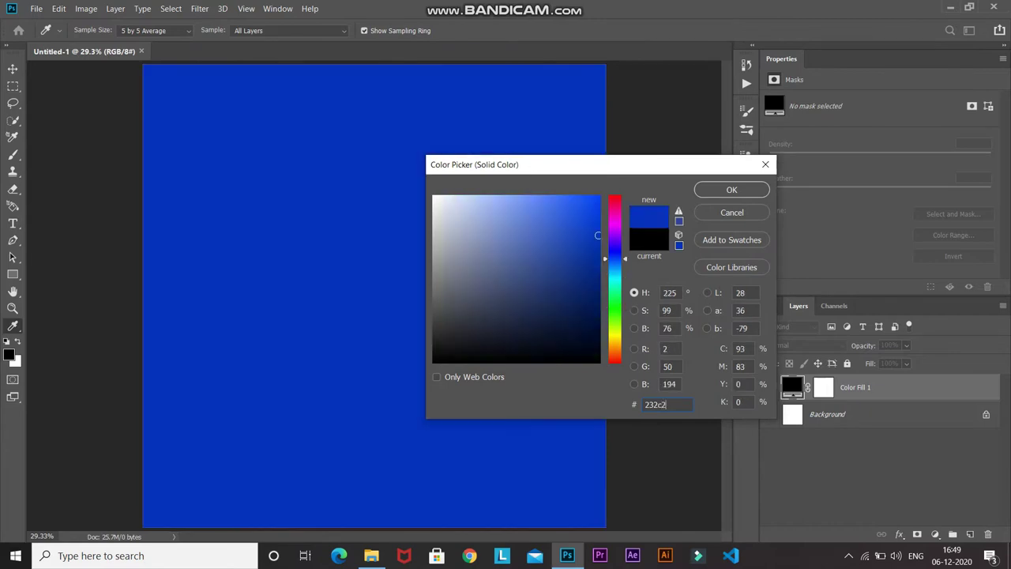
{"action": "key", "text": "Return"}
{"action": "key", "text": "z"}
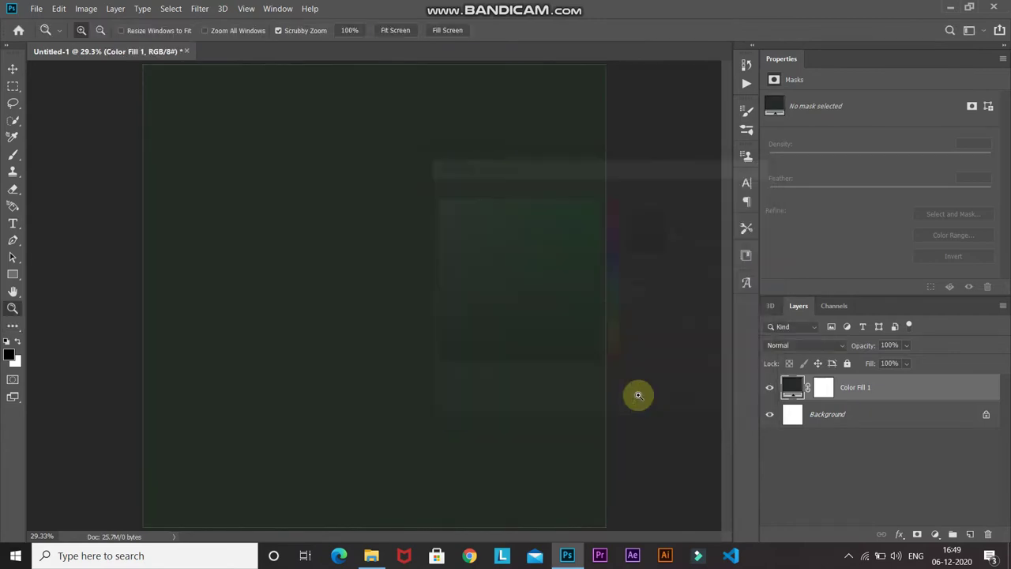
Add an empty Layer 1 and convert it to a smart object.
{"action": "left_click", "coordinate": [972, 534]}
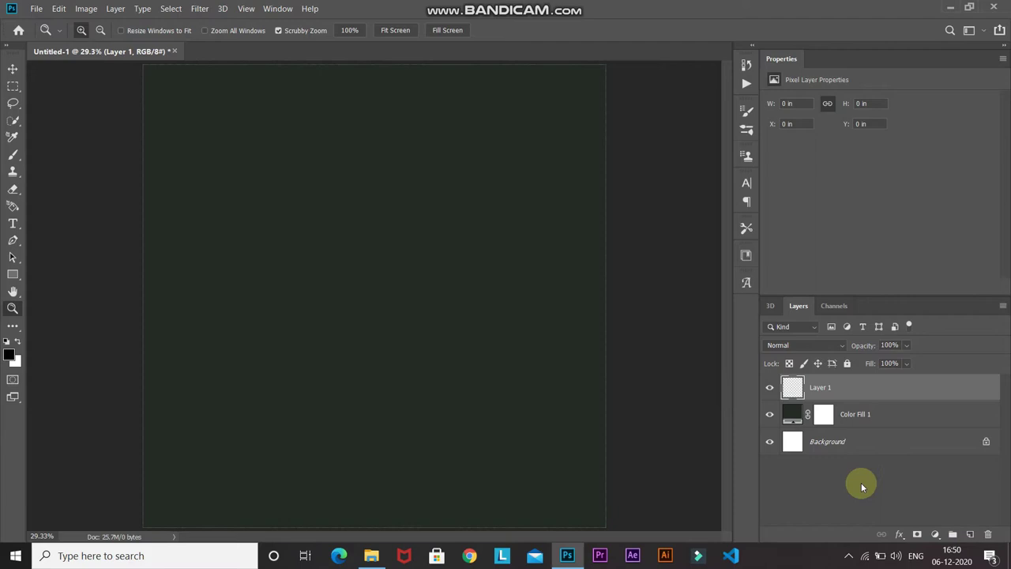
{"action": "right_click", "coordinate": [921, 391]}
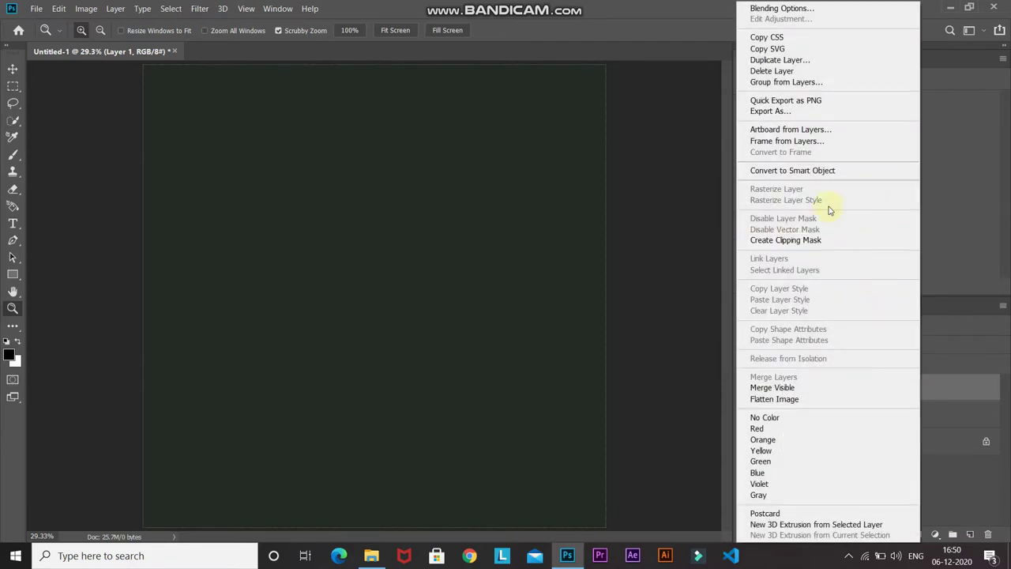
{"action": "left_click", "coordinate": [797, 174]}
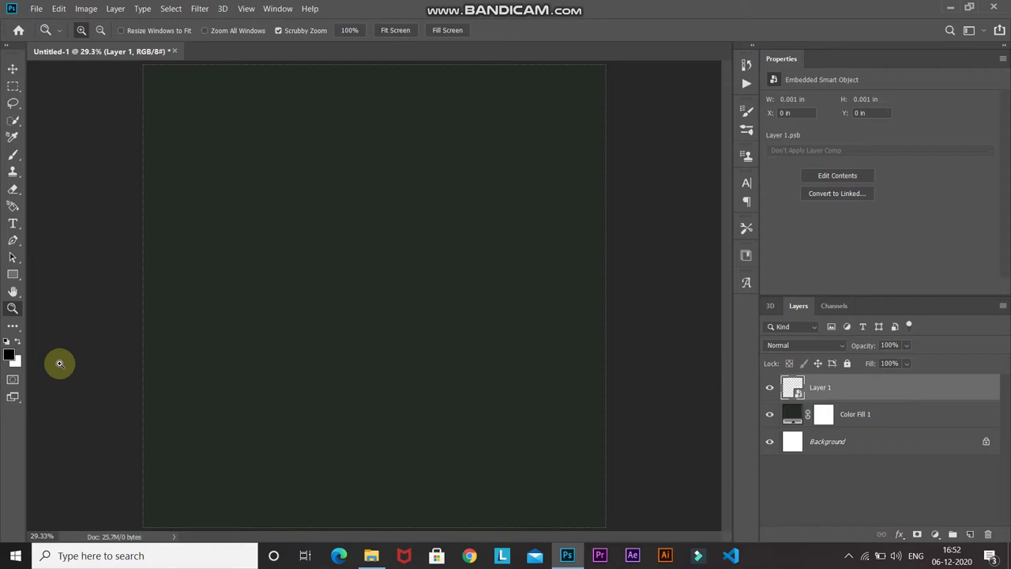
{"action": "left_click", "coordinate": [199, 9]}
Render Clouds on Layer 1 and soften them with a 30 px Gaussian Blur.
{"action": "mouse_move", "coordinate": [209, 209]}
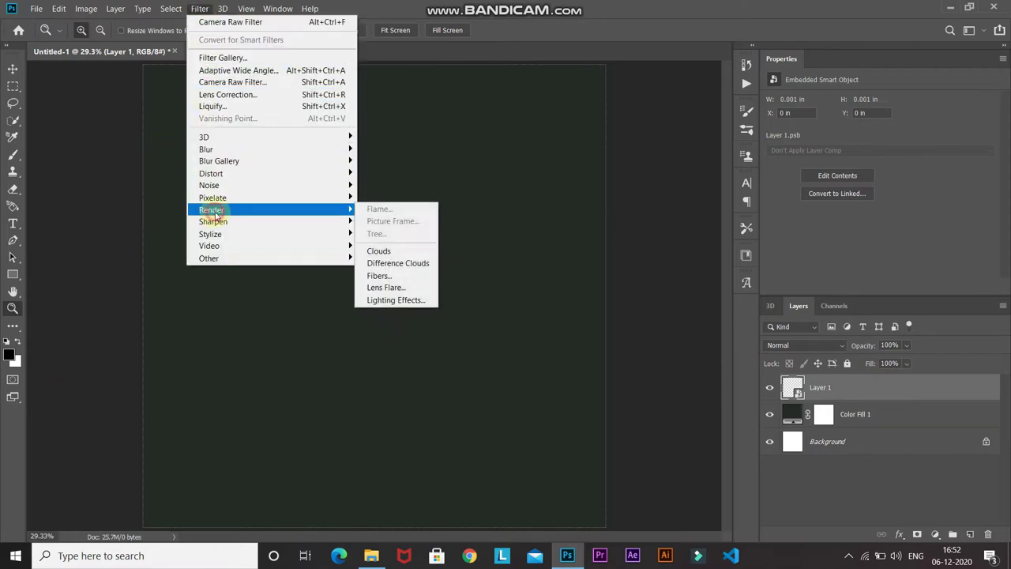
{"action": "left_click", "coordinate": [378, 250]}
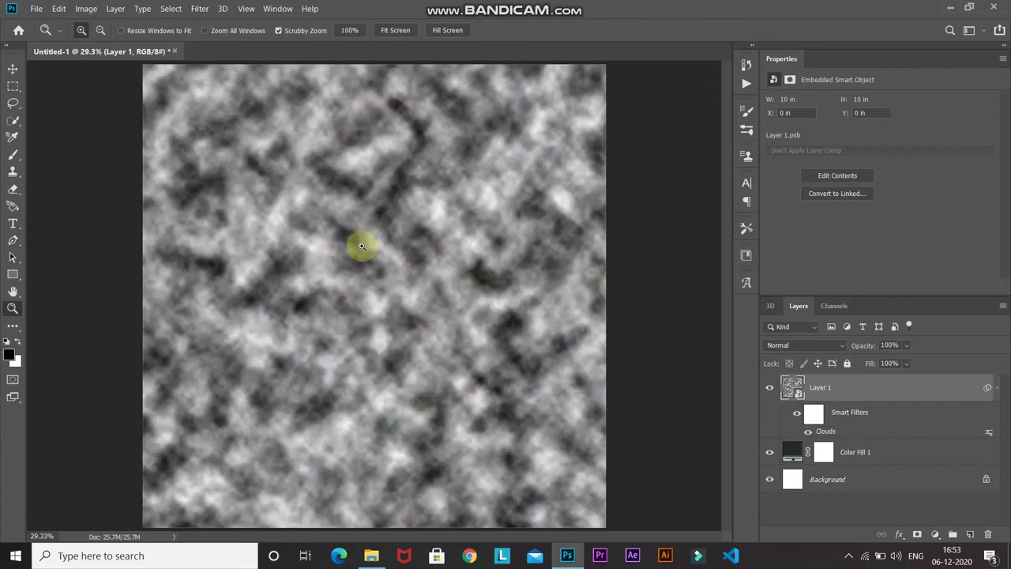
{"action": "left_click", "coordinate": [197, 9]}
{"action": "mouse_move", "coordinate": [320, 151]}
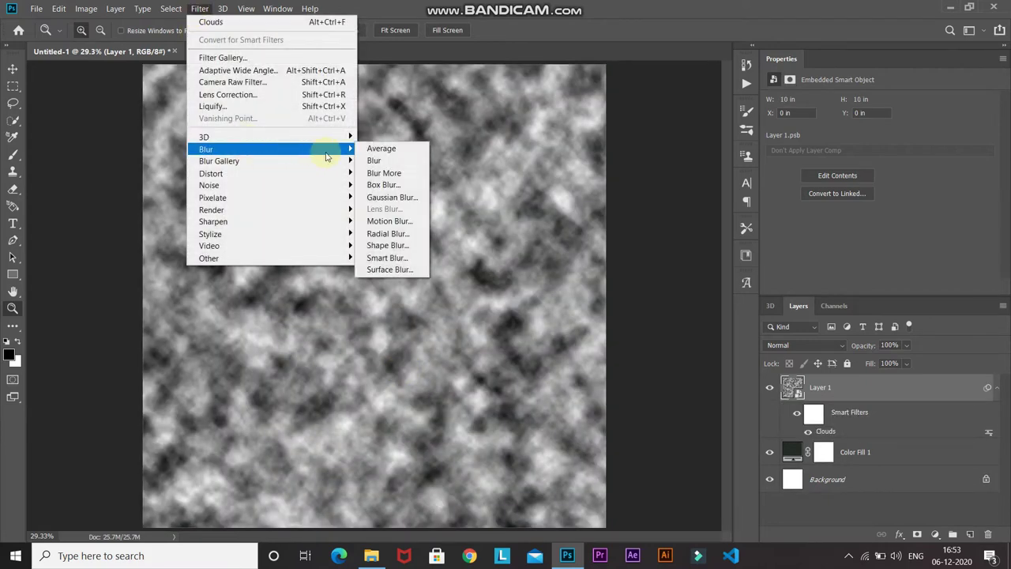
{"action": "left_click", "coordinate": [373, 198]}
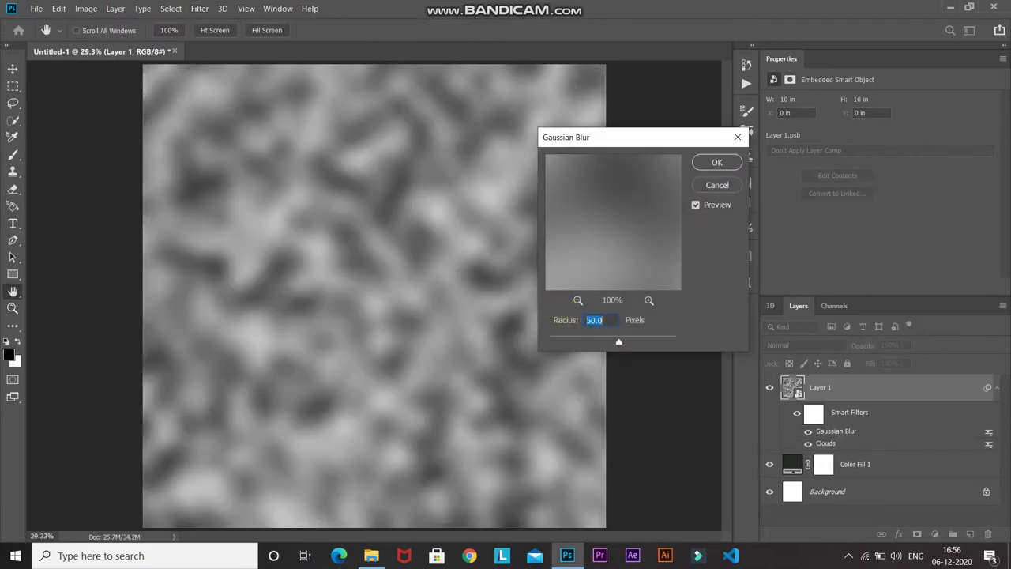
{"action": "type", "text": "30"}
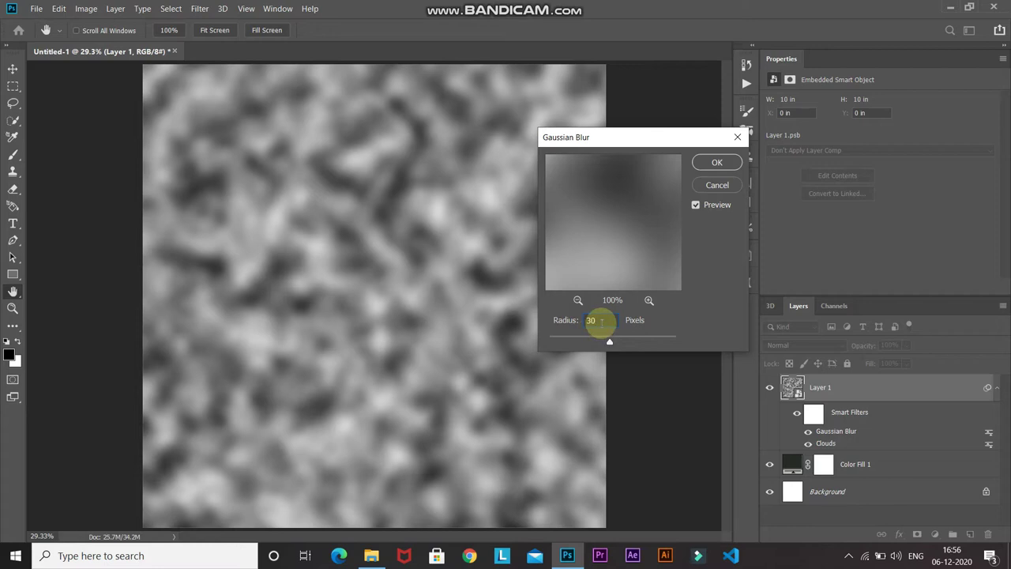
{"action": "key", "text": "Return"}
{"action": "key", "text": "z"}
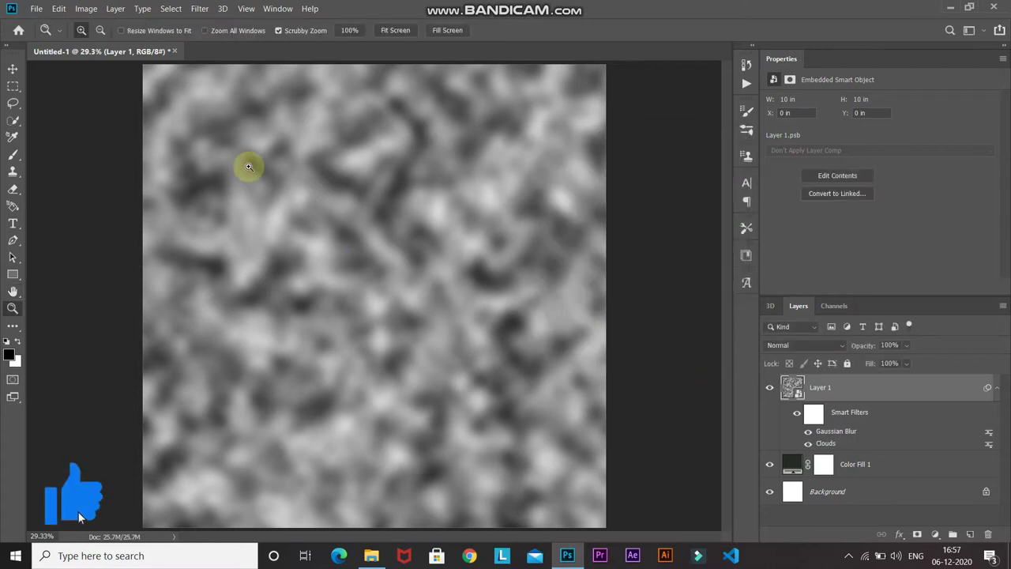
Apply a Threshold adjustment at level 135 to the blurred clouds.
{"action": "left_click", "coordinate": [86, 10]}
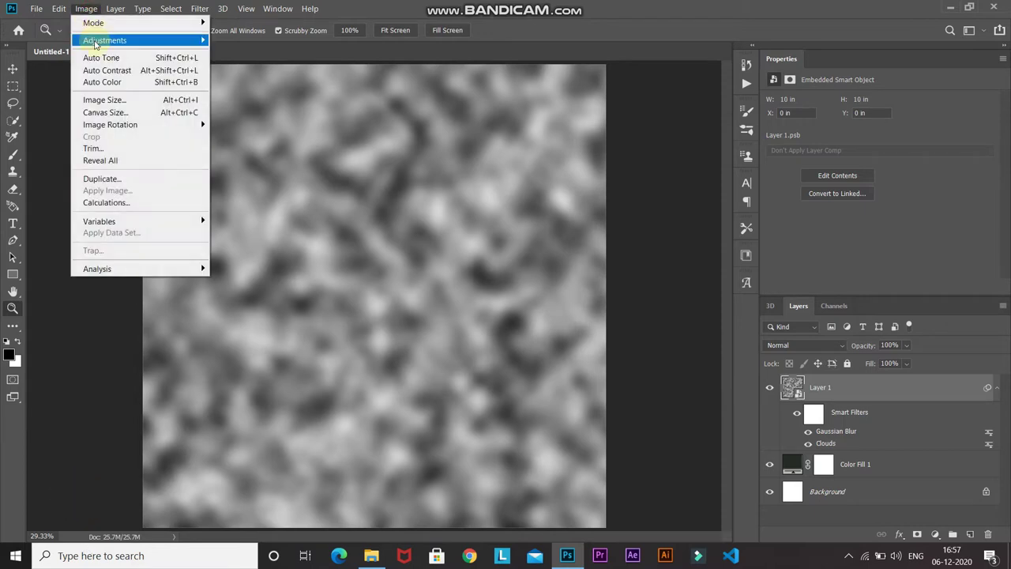
{"action": "mouse_move", "coordinate": [97, 41]}
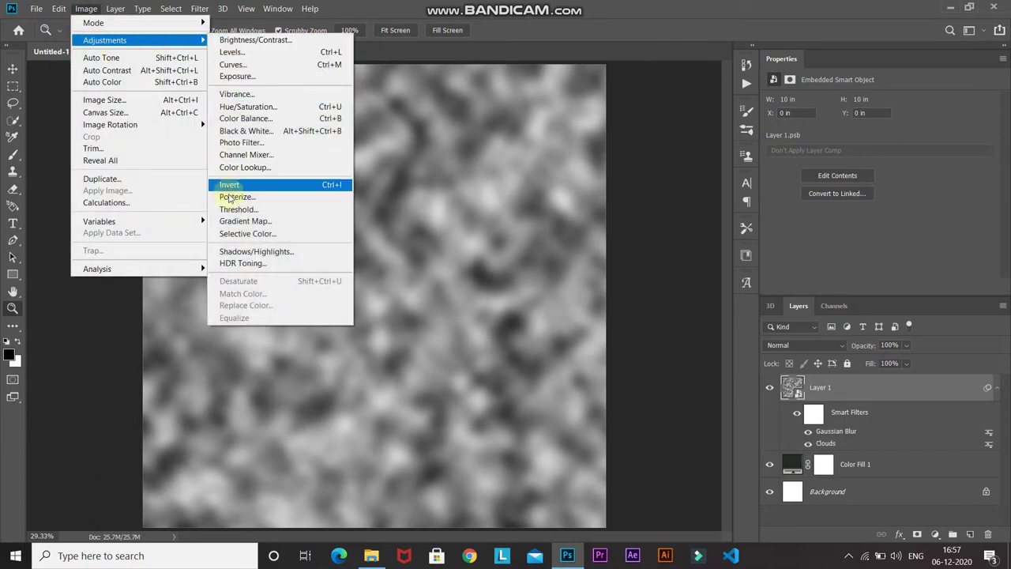
{"action": "left_click", "coordinate": [229, 209]}
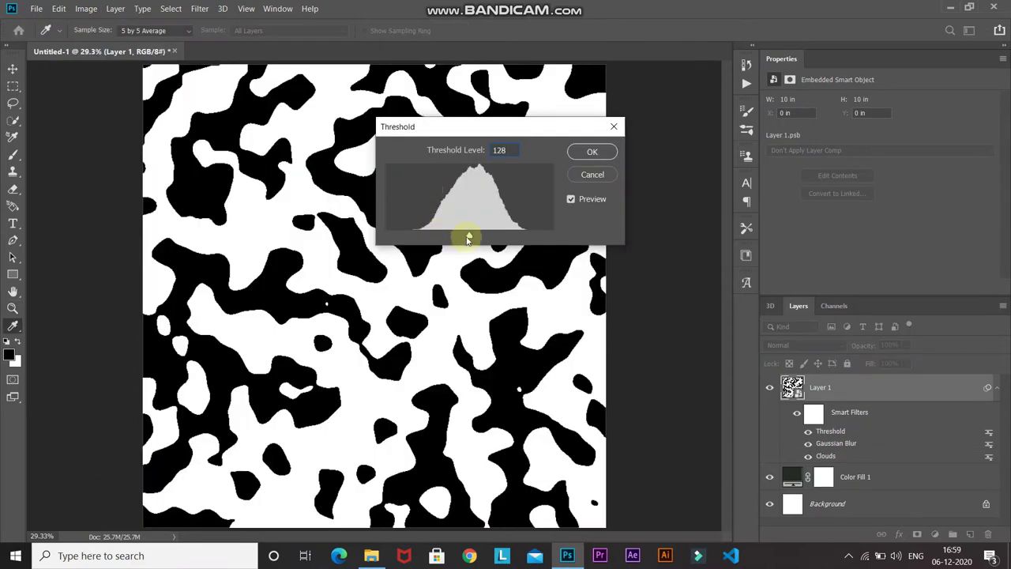
{"action": "mouse_move", "coordinate": [470, 235]}
{"action": "left_mouse_down"}
{"action": "mouse_move", "coordinate": [455, 238]}
{"action": "mouse_move", "coordinate": [484, 239]}
{"action": "left_mouse_up"}
{"action": "type", "text": "135"}
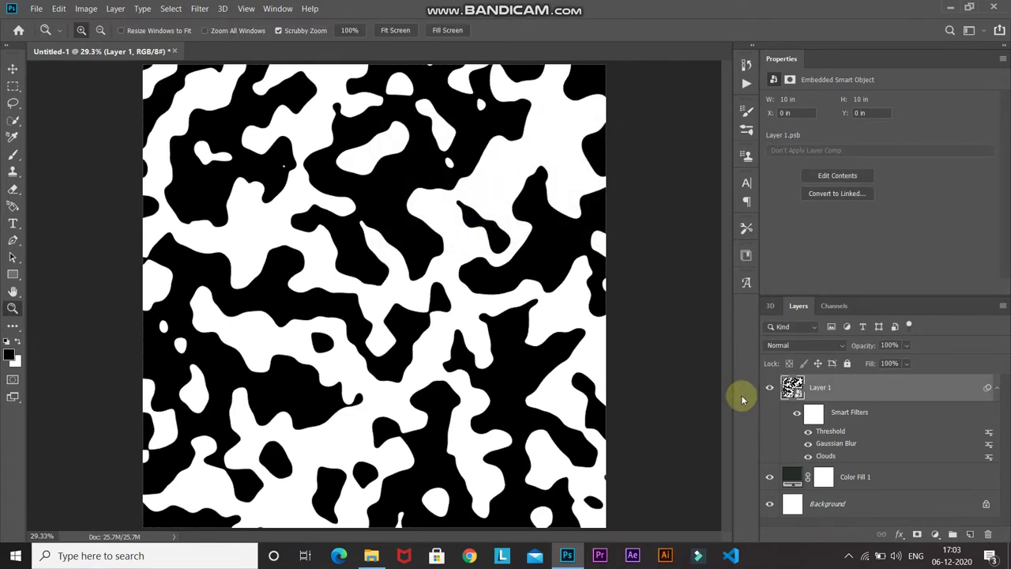
Change the Gaussian Blur smart filter radius to 70 px.
{"action": "double_click", "coordinate": [838, 444]}
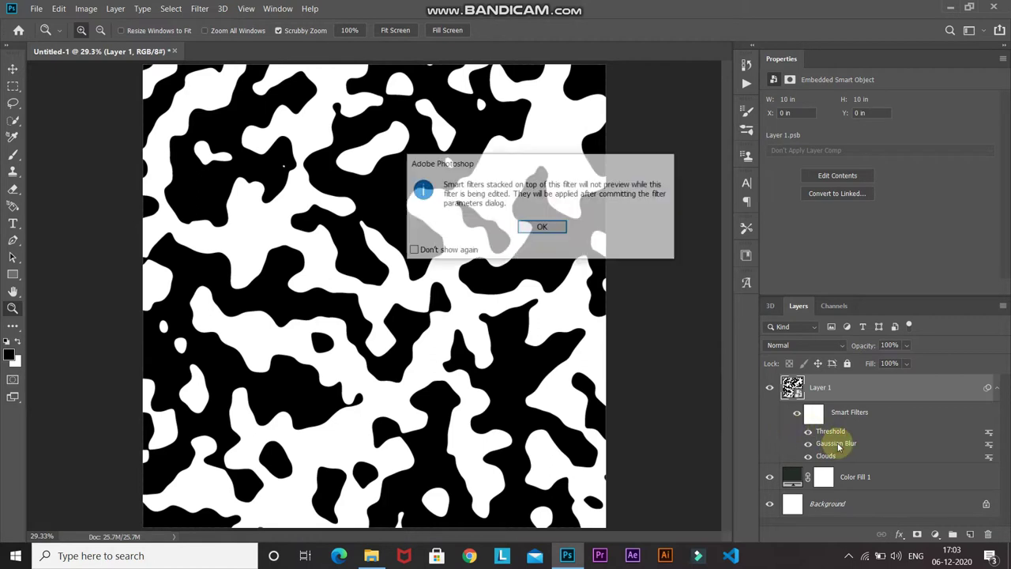
{"action": "key", "text": "Return"}
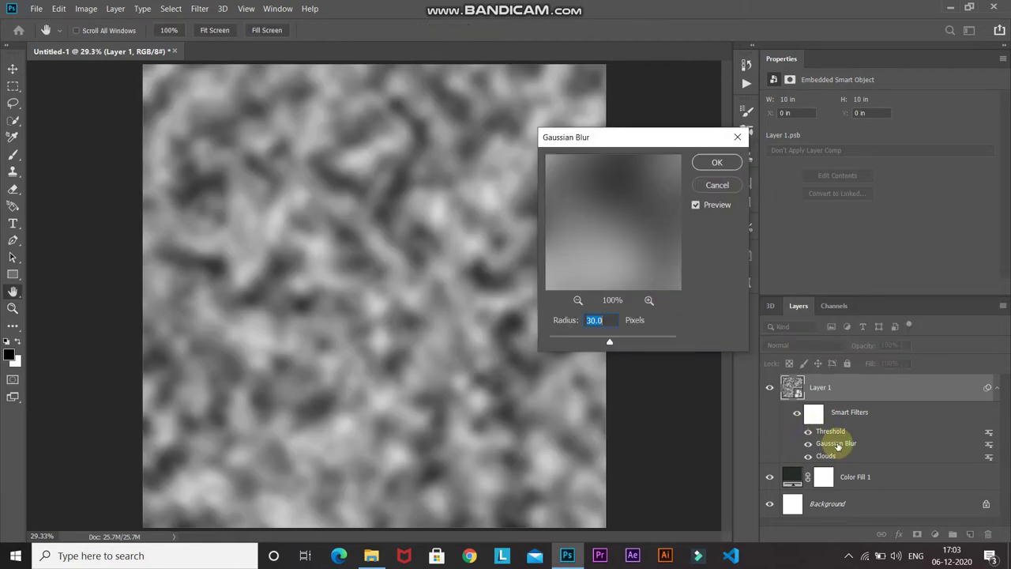
{"action": "type", "text": "70"}
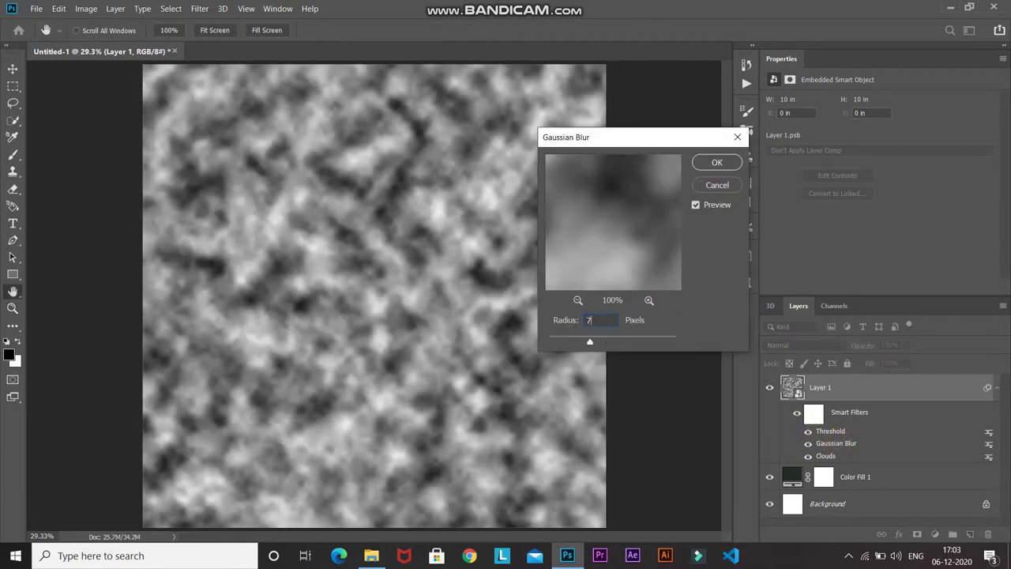
{"action": "key", "text": "Return"}
{"action": "key", "text": "z"}
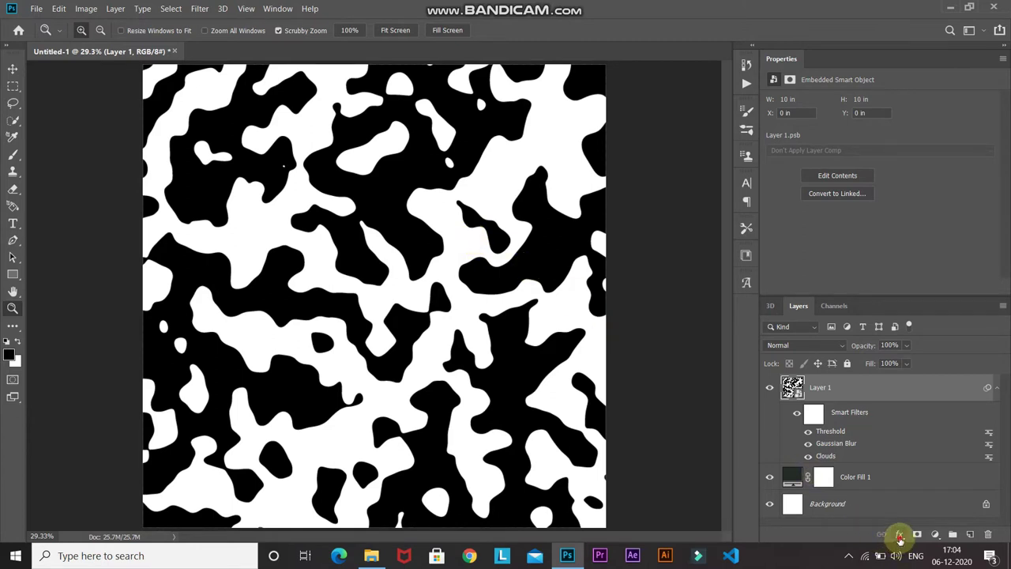
Give Layer 1 a Multiply Color Overlay in grey-green hex 4a5b42.
{"action": "left_click", "coordinate": [900, 536]}
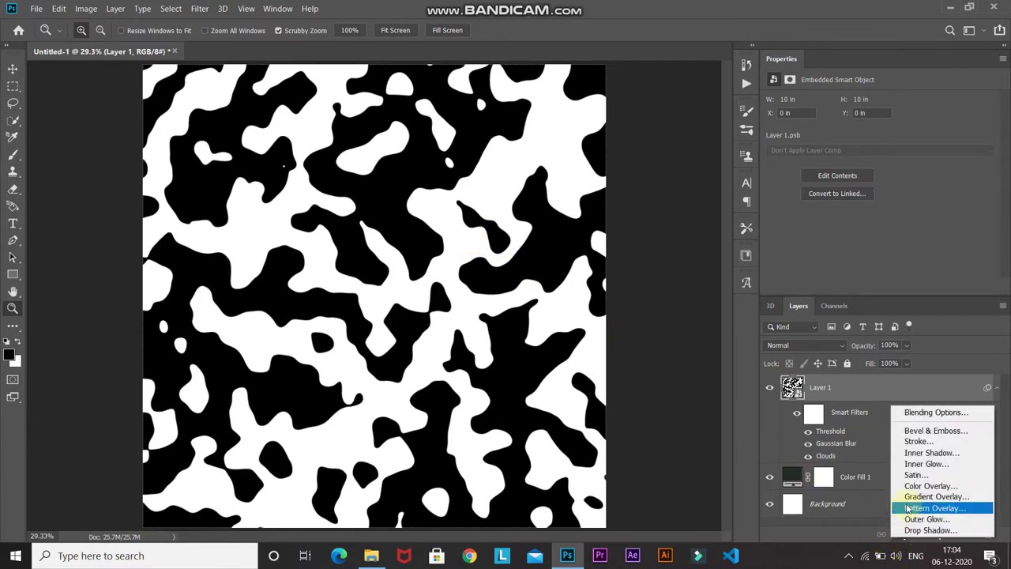
{"action": "left_click", "coordinate": [910, 488]}
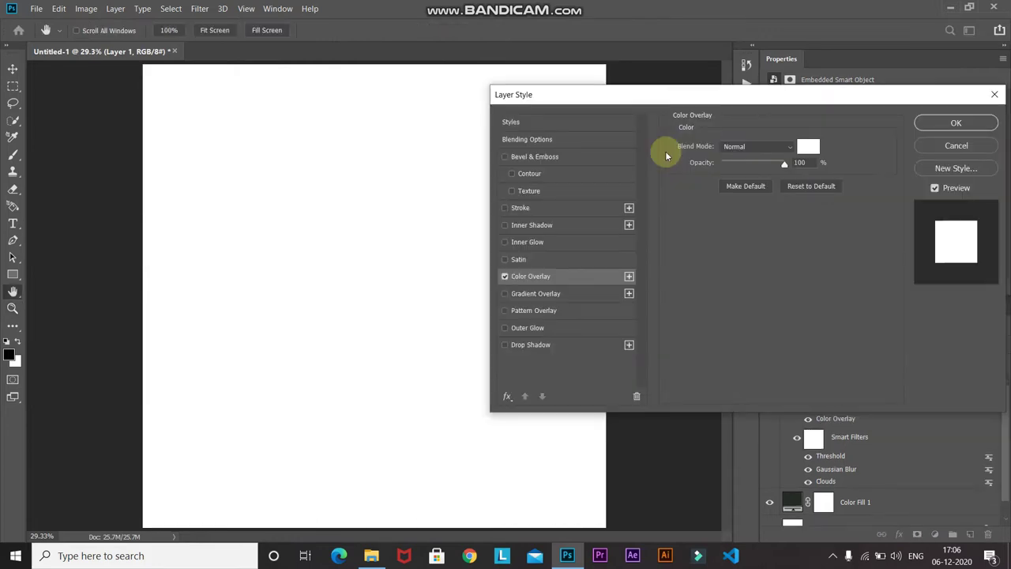
{"action": "left_click", "coordinate": [734, 145]}
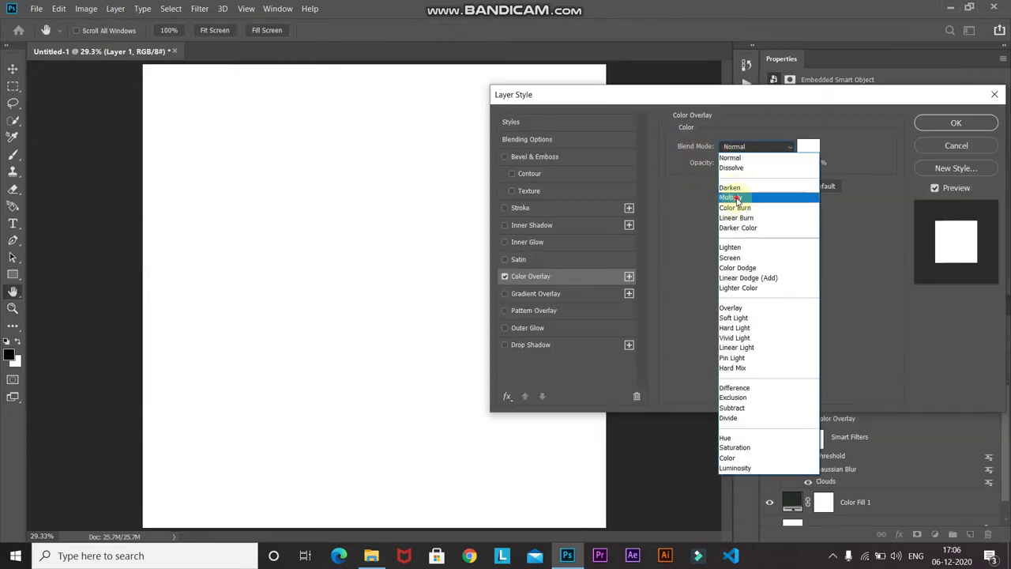
{"action": "left_click", "coordinate": [738, 197]}
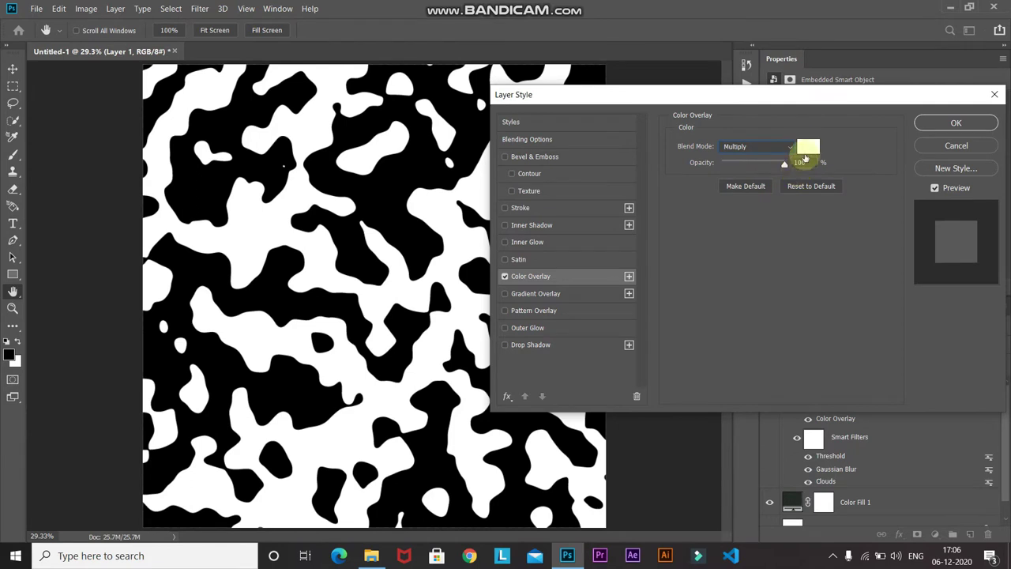
{"action": "left_click", "coordinate": [808, 147]}
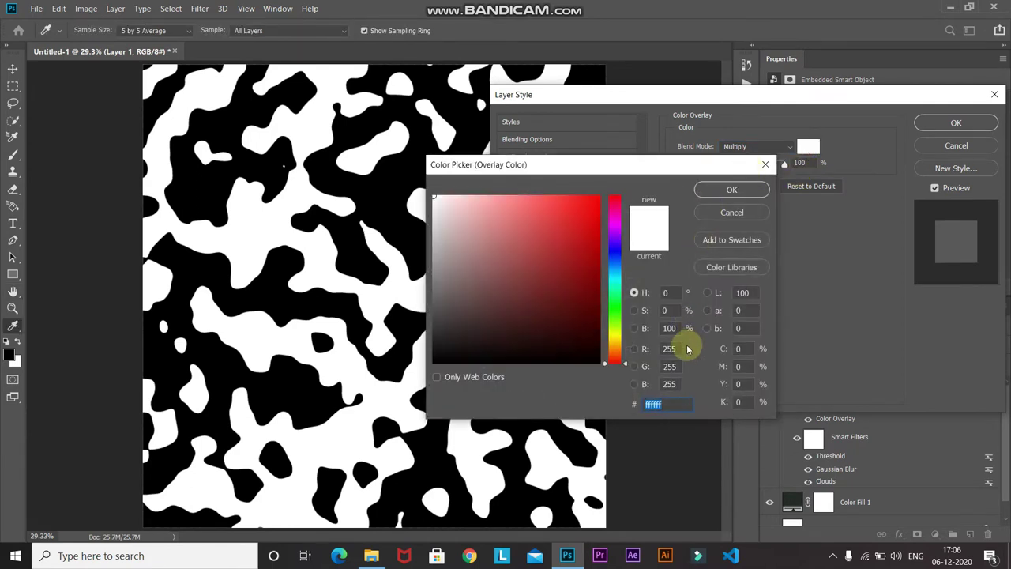
{"action": "type", "text": "4a"}
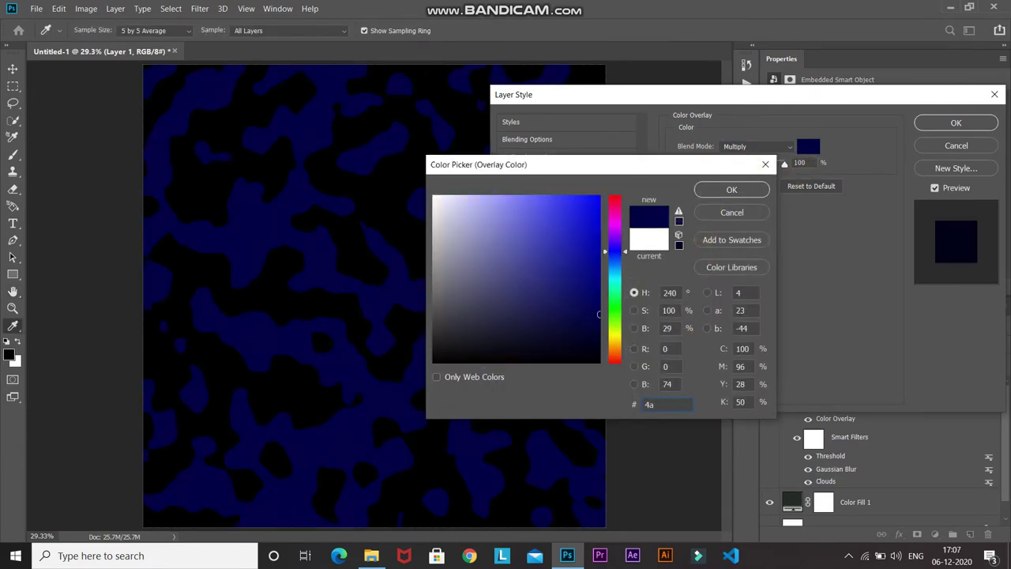
{"action": "type", "text": "5b42"}
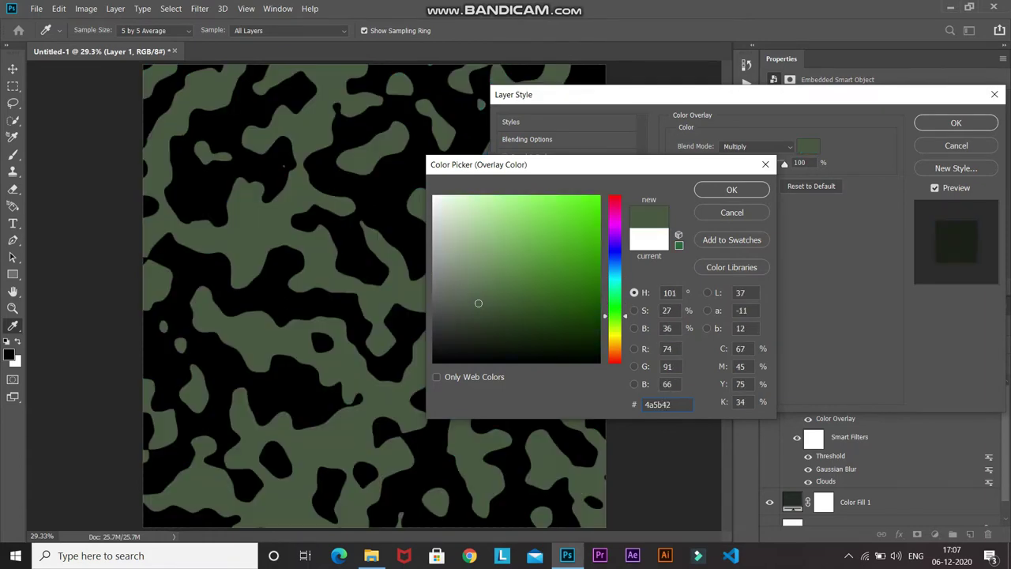
{"action": "key", "text": "Return"}
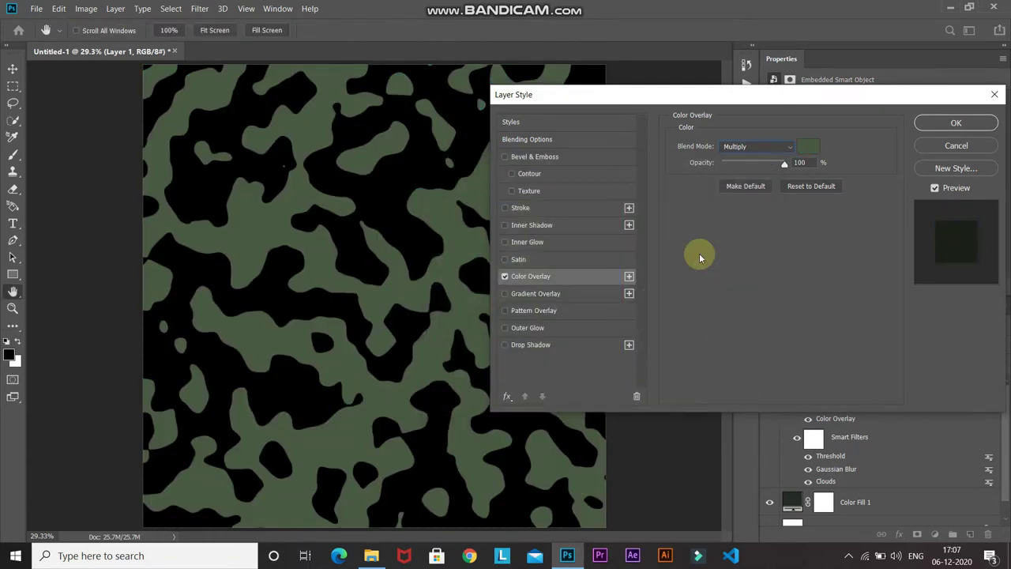
{"action": "key", "text": "Return"}
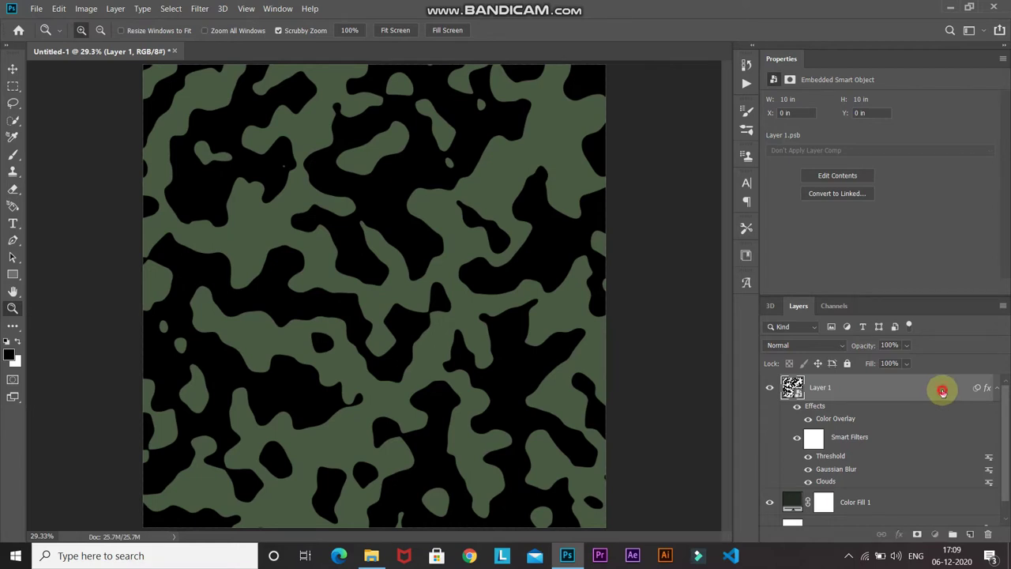
Move Layer 1's This Layer Blend If black slider from 0 to 1.
{"action": "double_click", "coordinate": [943, 390]}
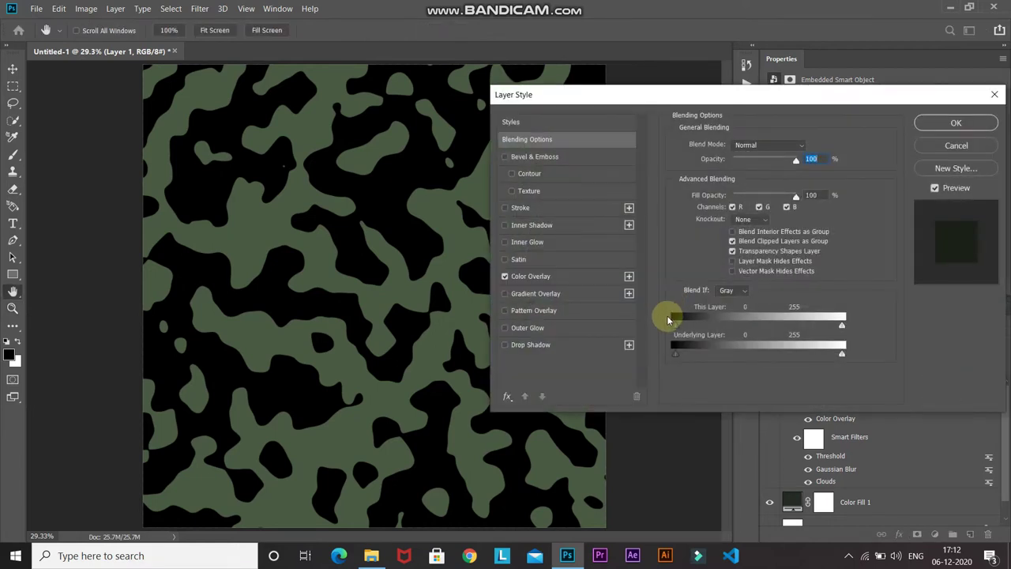
{"action": "left_click_drag", "start_coordinate": [676, 328], "coordinate": [677, 328]}
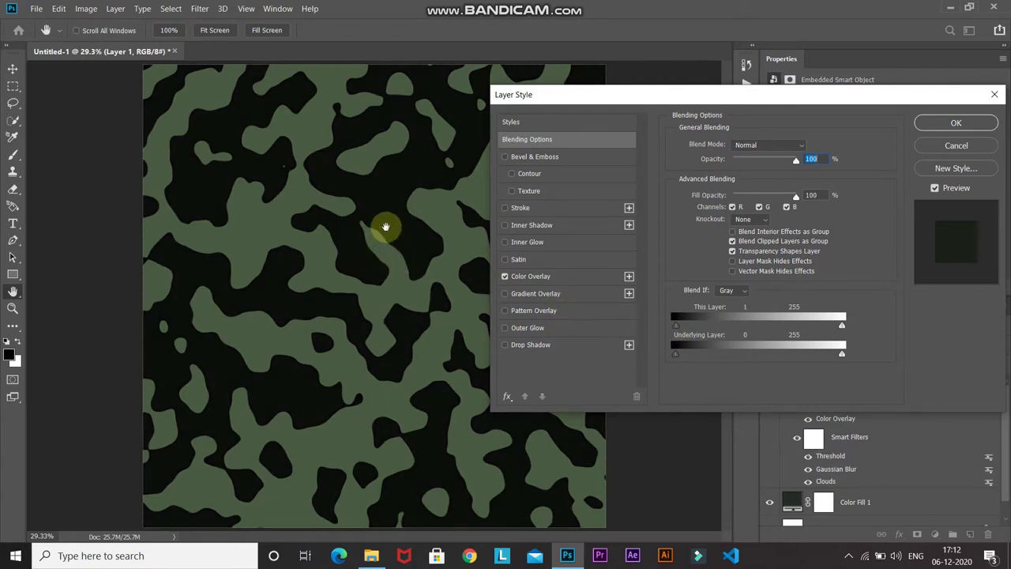
{"action": "left_click", "coordinate": [933, 124]}
{"action": "key", "text": "z"}
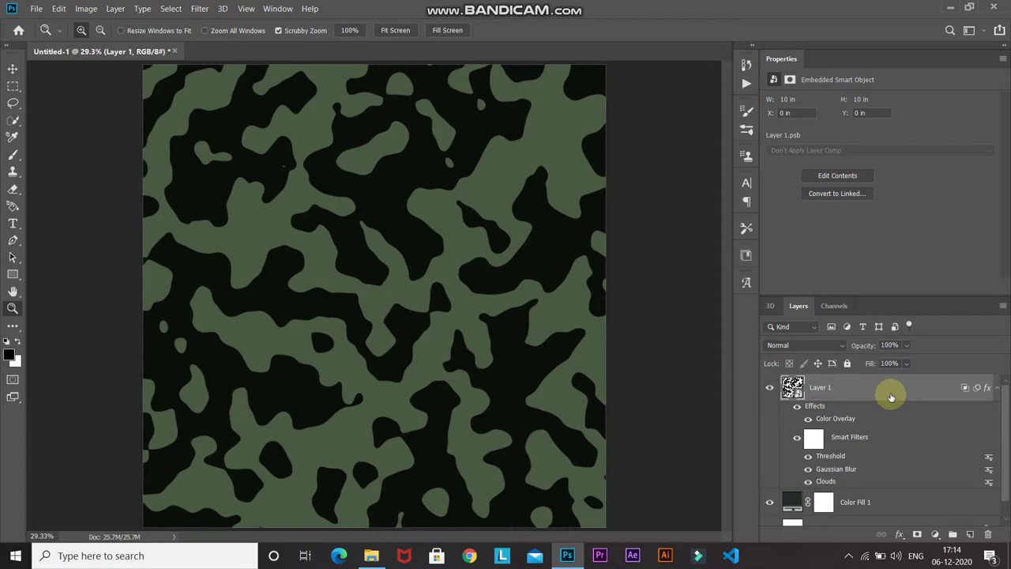
Duplicate Layer 1 and set the copy's Color Overlay to olive hex 8d9558.
{"action": "key", "text": "ctrl+j"}
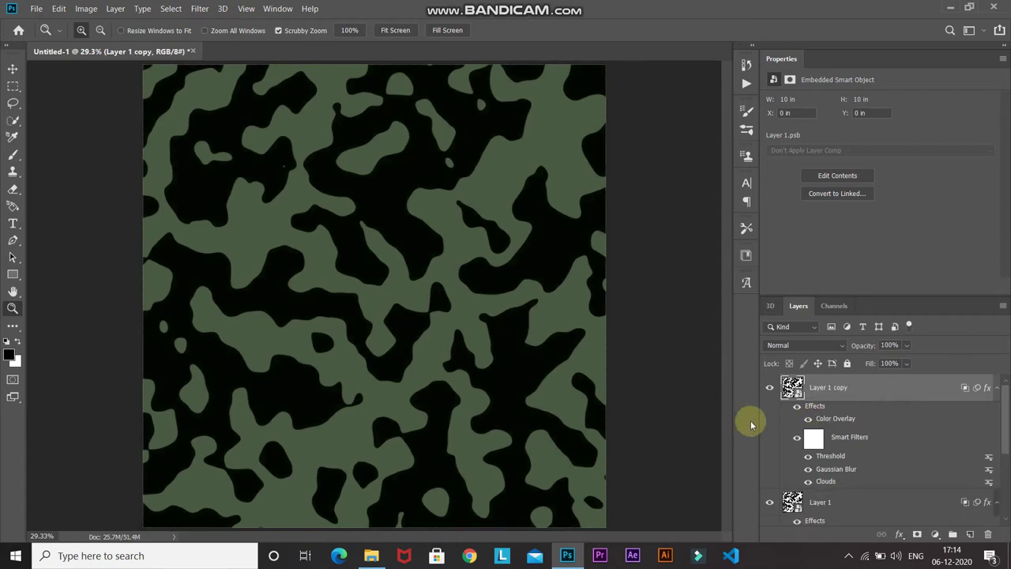
{"action": "double_click", "coordinate": [842, 421]}
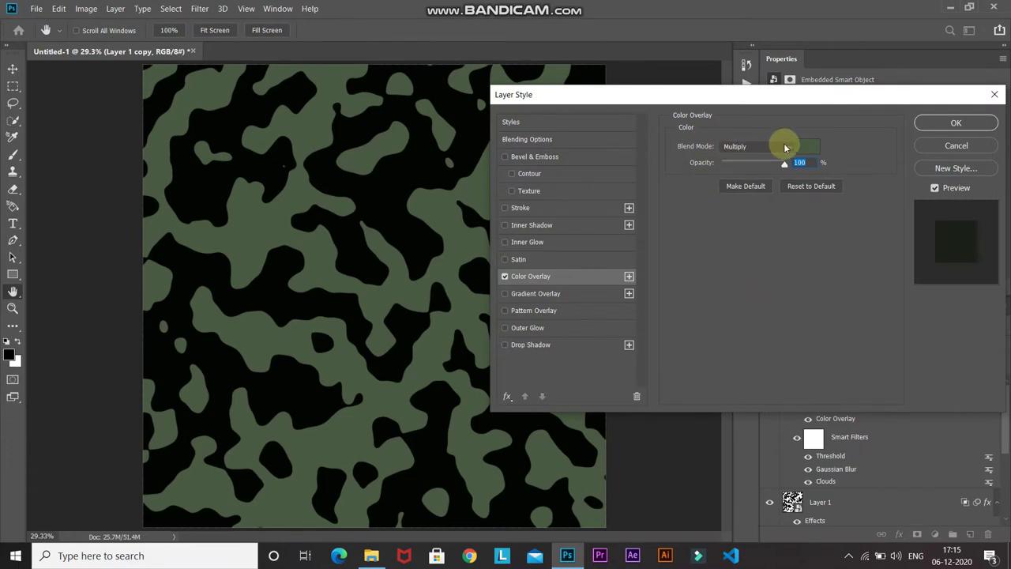
{"action": "left_click", "coordinate": [808, 148]}
{"action": "key", "text": "BackSpace"}
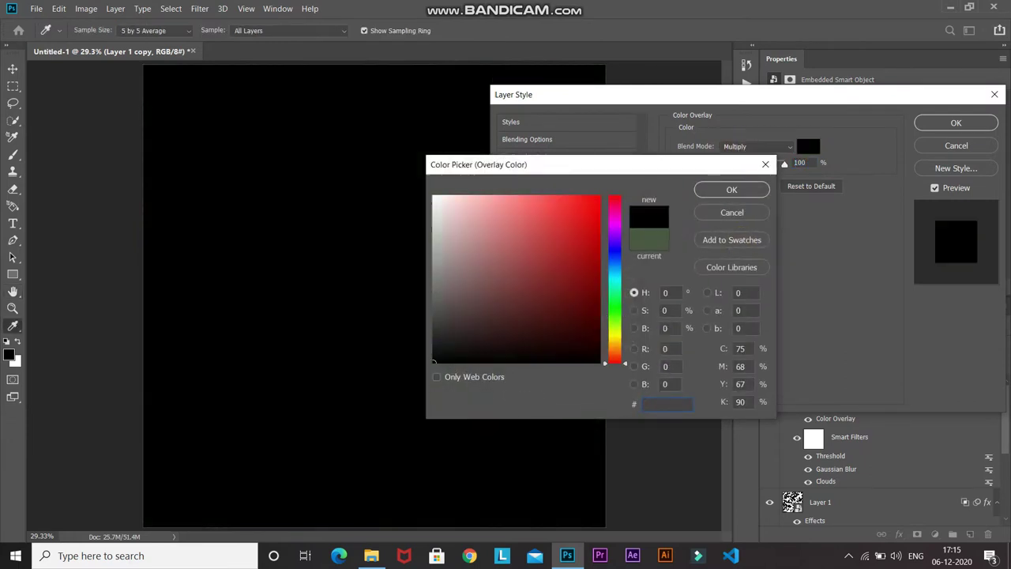
{"action": "type", "text": "8d95"}
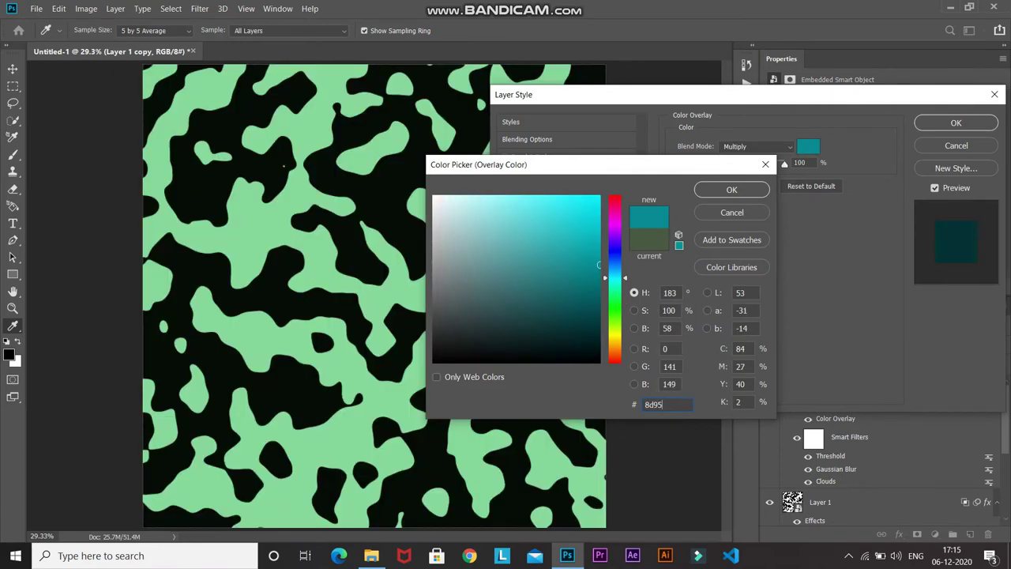
{"action": "type", "text": "58"}
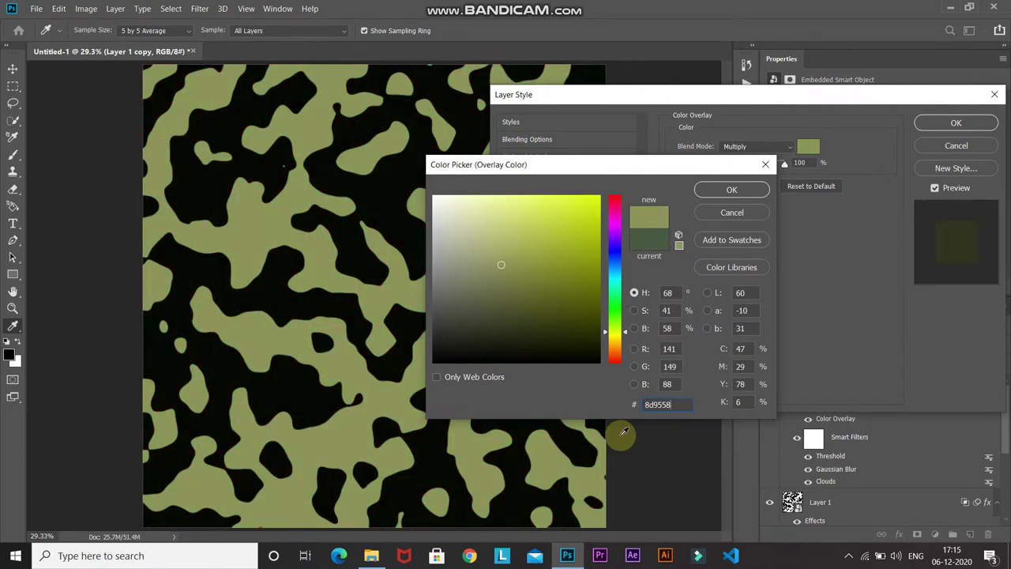
{"action": "key", "text": "Return"}
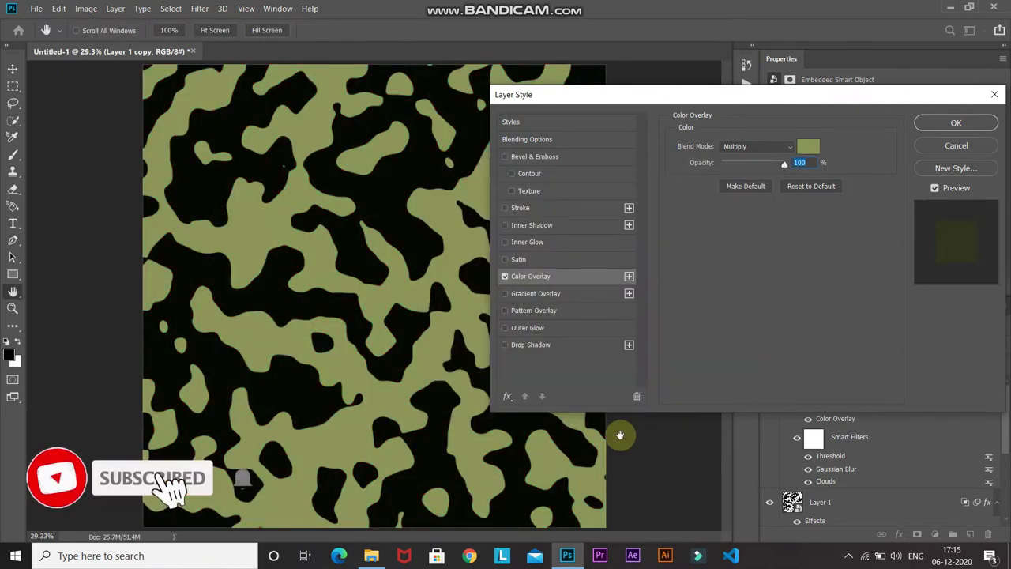
{"action": "key", "text": "Return"}
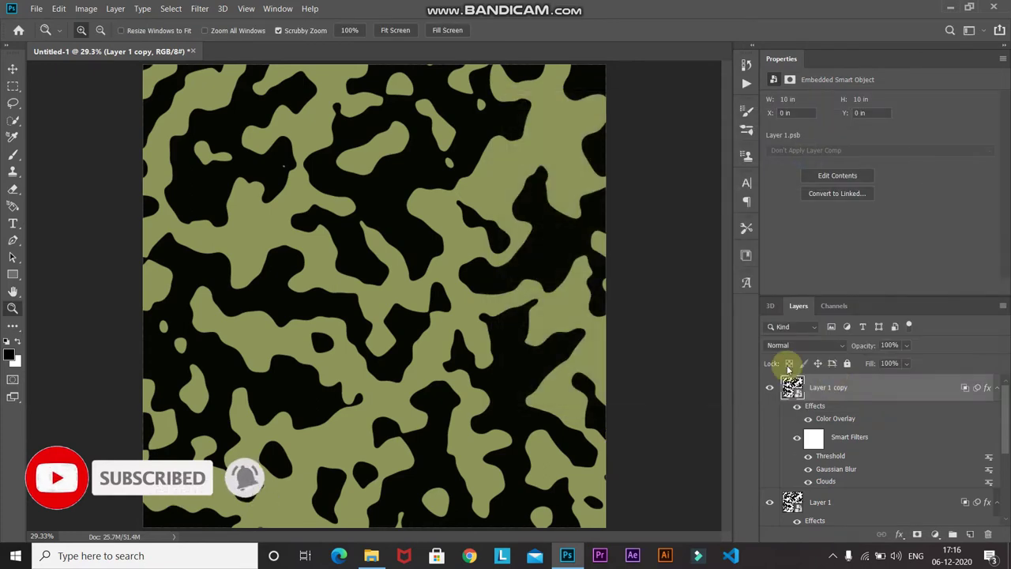
Change Layer 1 copy's Gaussian Blur smart filter radius to 40 pixels.
{"action": "double_click", "coordinate": [833, 471]}
{"action": "key", "text": "Return"}
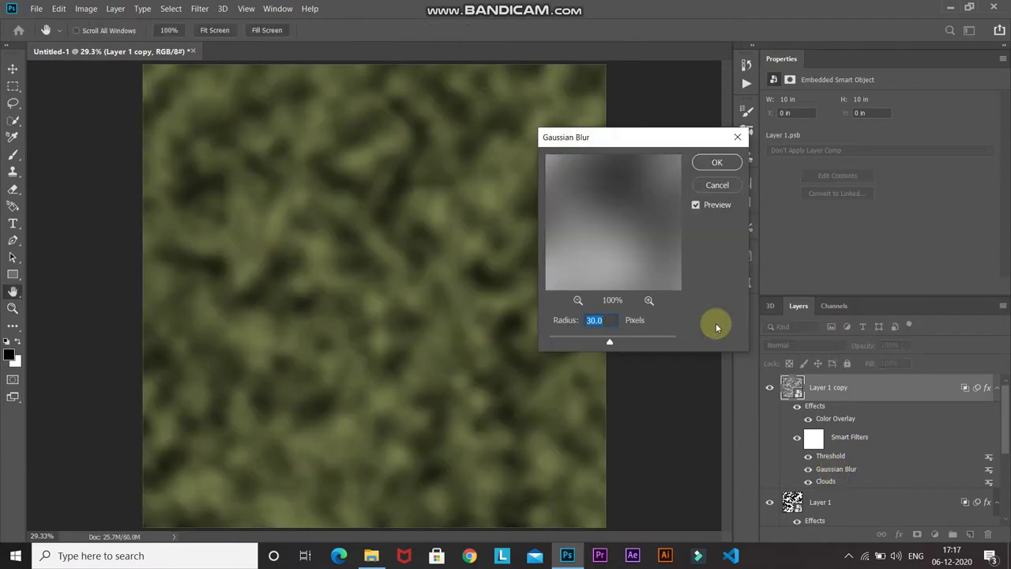
{"action": "type", "text": "40"}
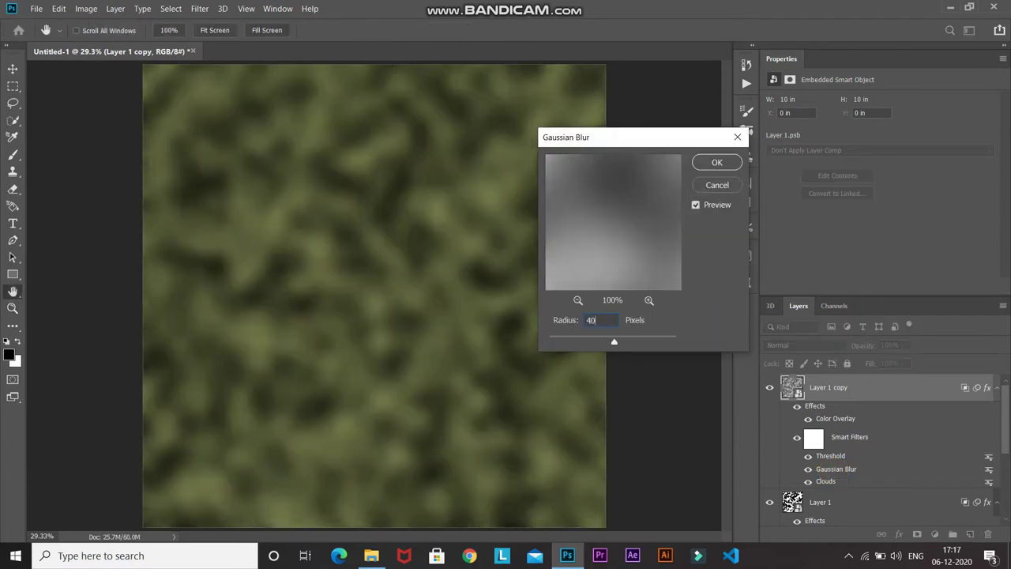
{"action": "key", "text": "Return"}
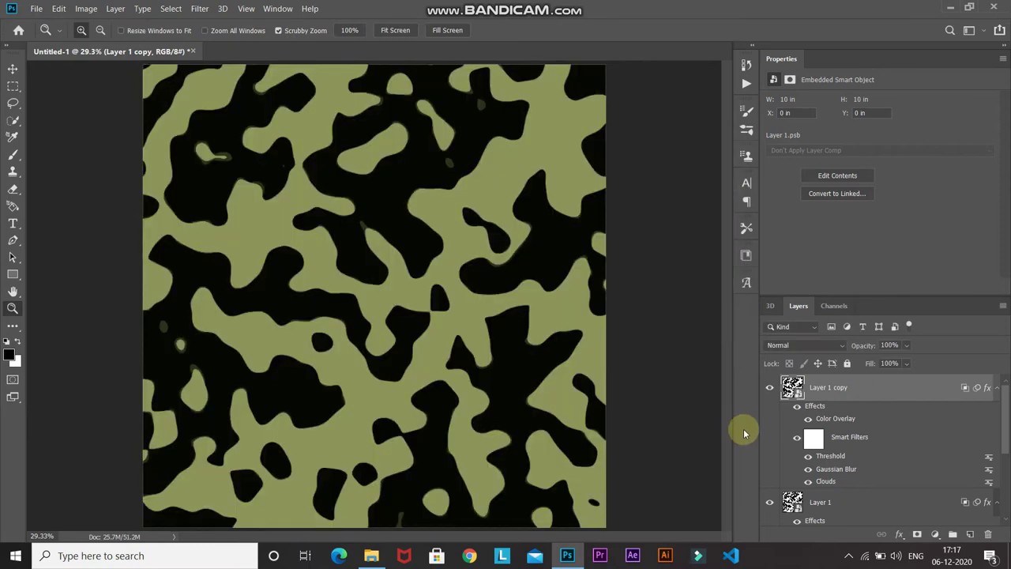
Set the copy's Threshold level to 142 and re-render its Clouds filter.
{"action": "double_click", "coordinate": [831, 456]}
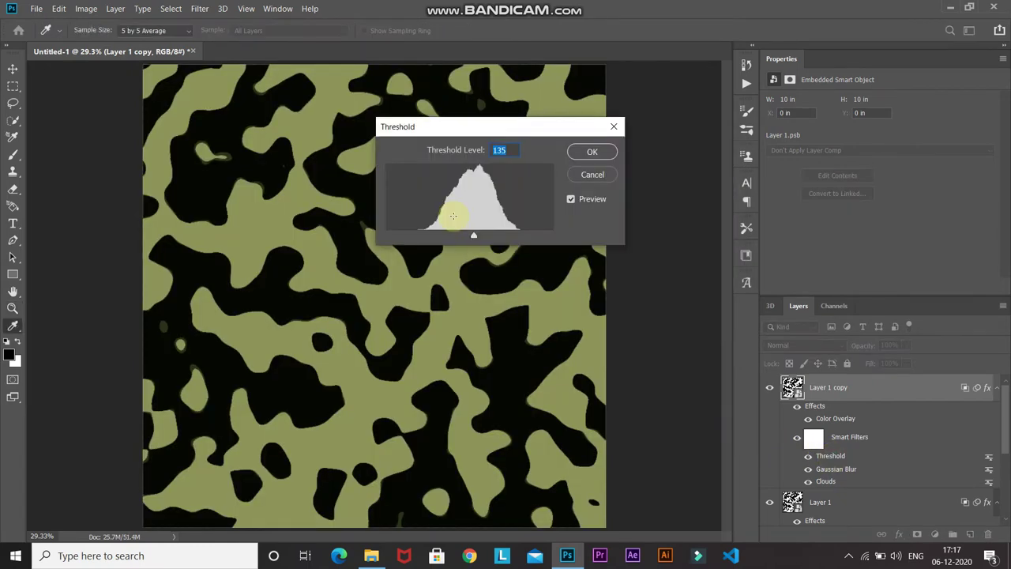
{"action": "type", "text": "142"}
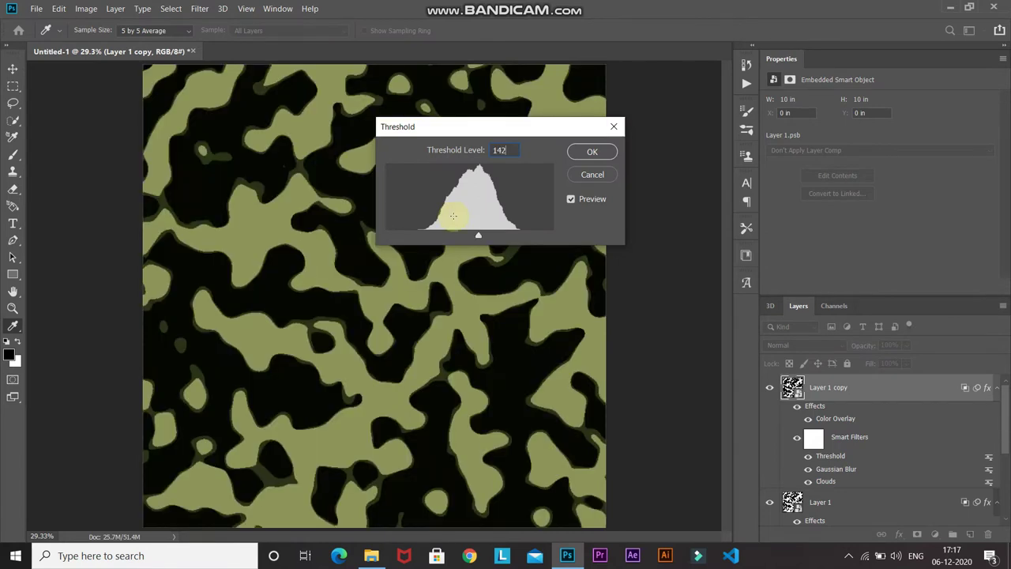
{"action": "key", "text": "Return"}
{"action": "key", "text": "z"}
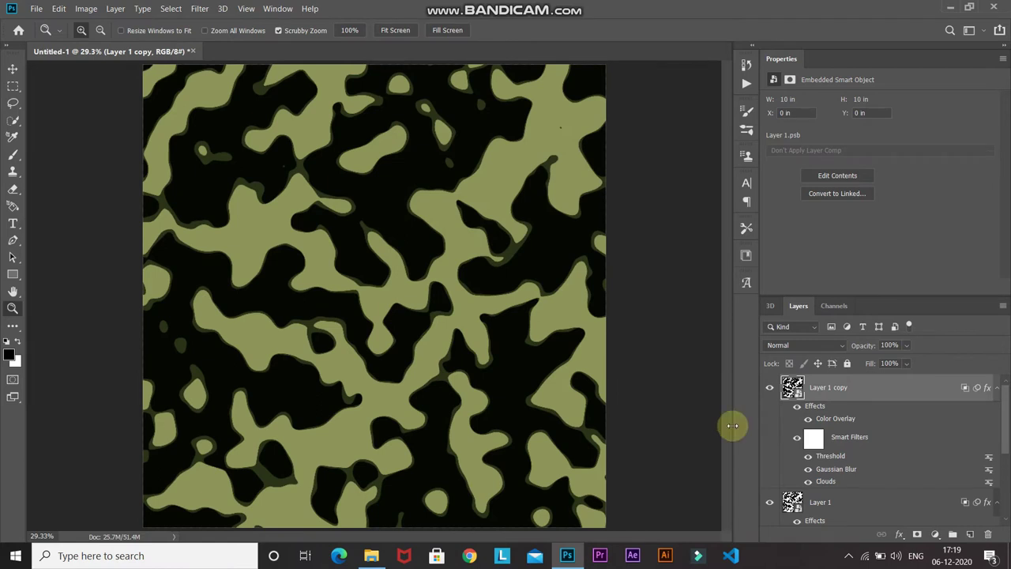
{"action": "double_click", "coordinate": [826, 482]}
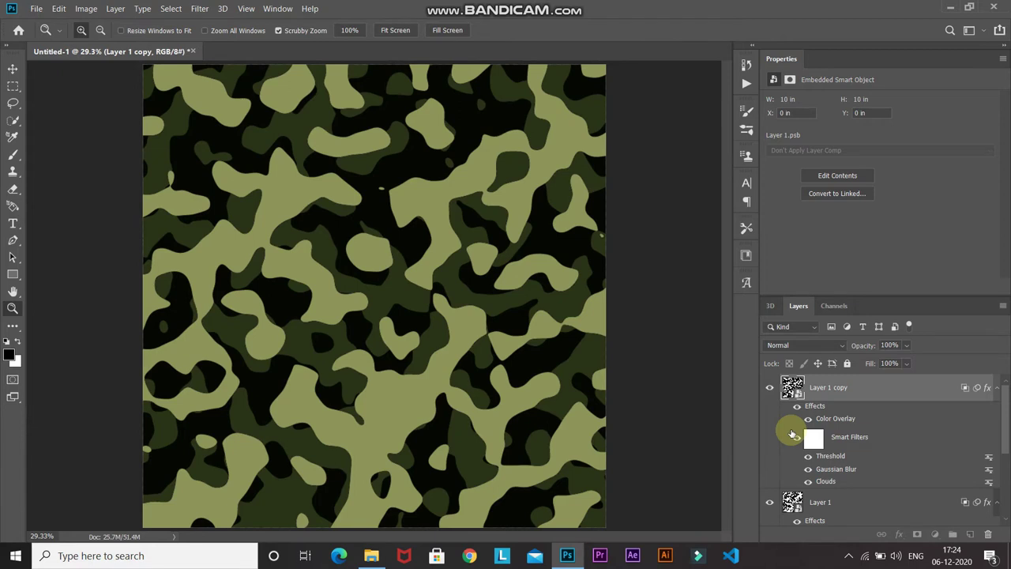
Duplicate Layer 1 copy with Ctrl+J to create Layer 1 copy 2.
{"action": "key", "text": "ctrl+j"}
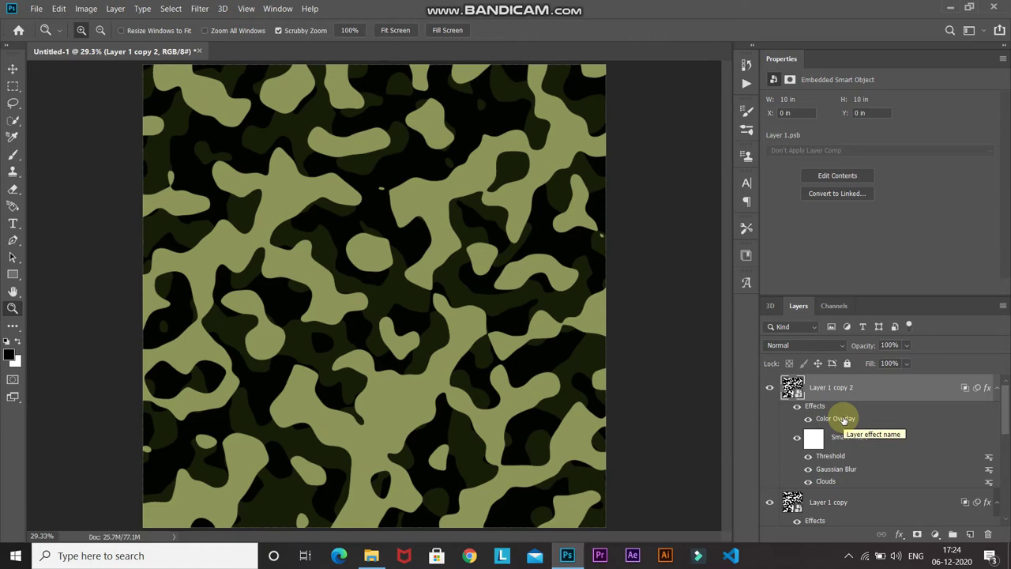
Change Layer 1 copy 2's Color Overlay to cream e1dcaa and edit its Threshold filter.
{"action": "double_click", "coordinate": [836, 419]}
{"action": "left_click", "coordinate": [807, 146]}
{"action": "left_click", "coordinate": [668, 405]}
{"action": "type", "text": "e1"}
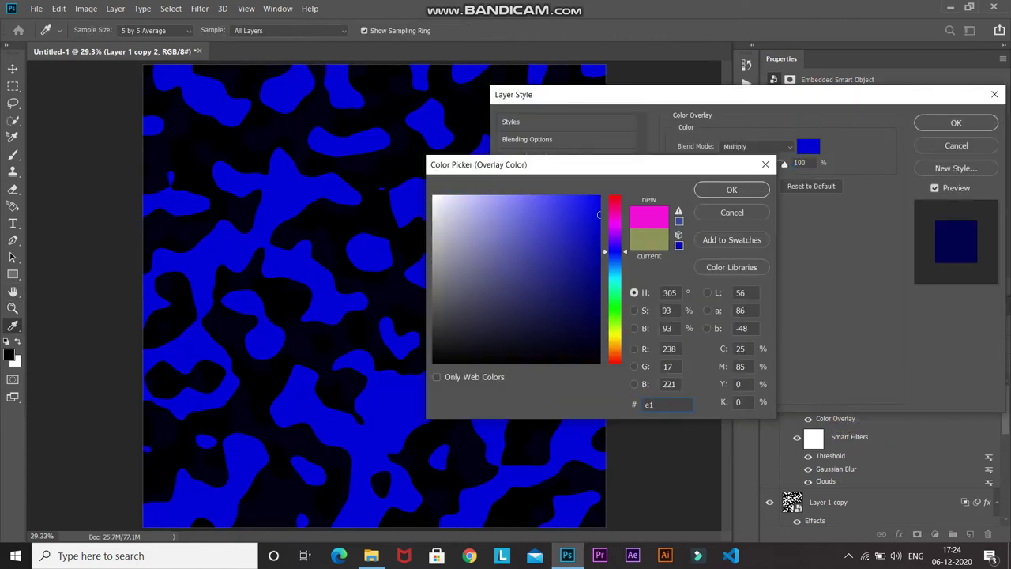
{"action": "type", "text": "dcaa"}
{"action": "key", "text": "Return"}
{"action": "key", "text": "Return"}
{"action": "key", "text": "Return"}
{"action": "key", "text": "z"}
{"action": "double_click", "coordinate": [831, 456]}
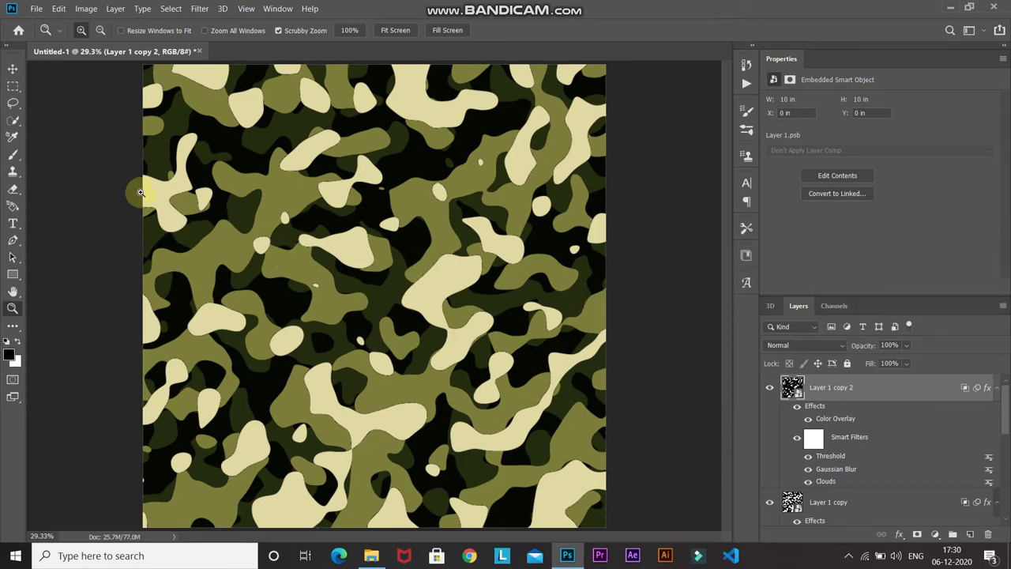
Open the dark fabric texture JPG, select all of it, and return to Untitled-1.
{"action": "left_click", "coordinate": [37, 10]}
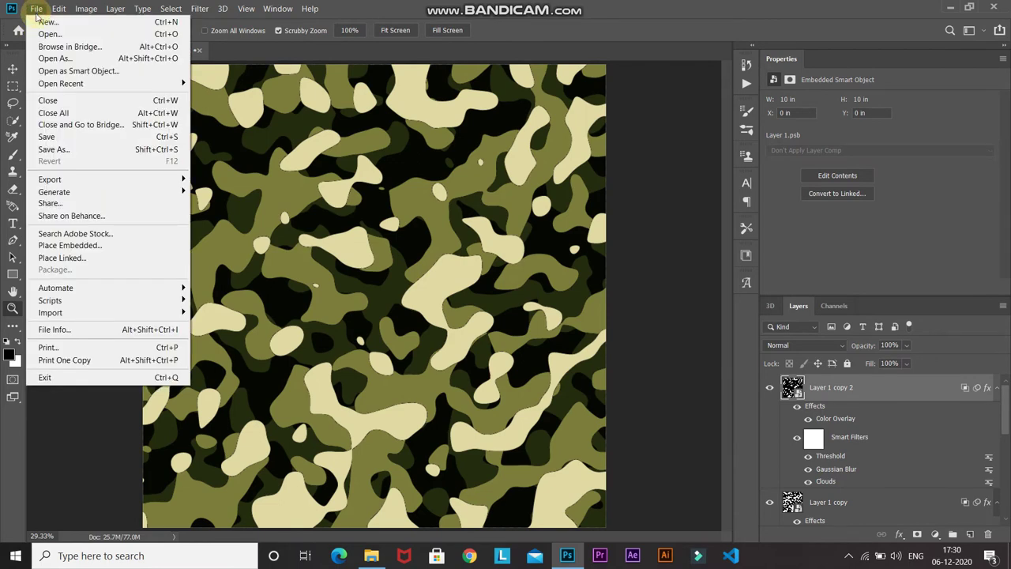
{"action": "left_click", "coordinate": [36, 35]}
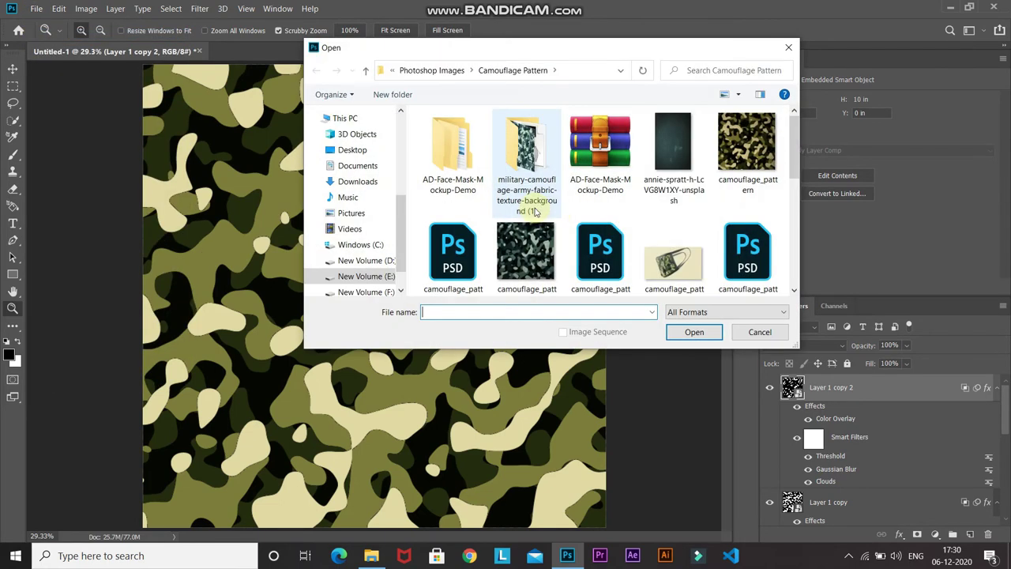
{"action": "left_click", "coordinate": [679, 173]}
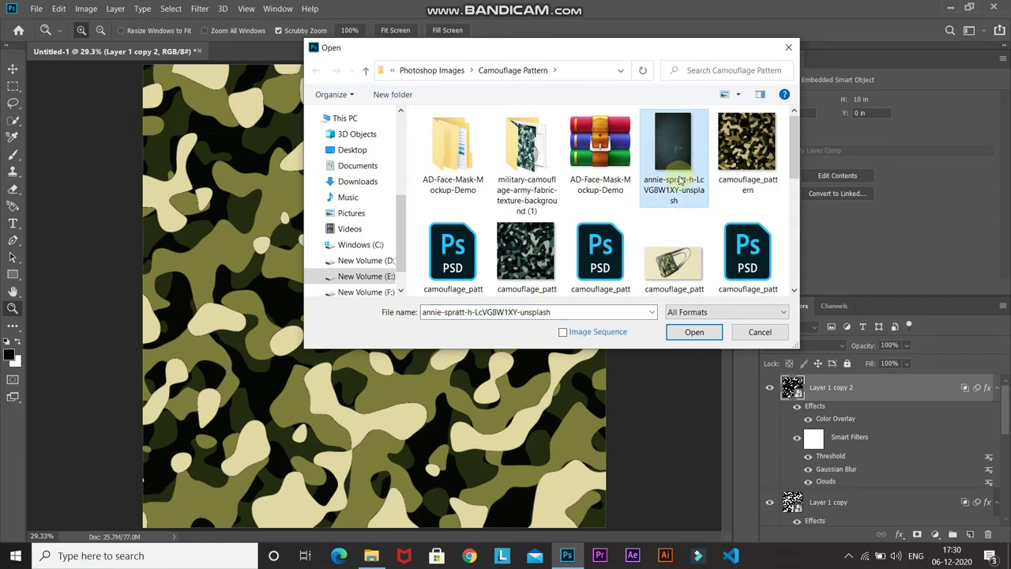
{"action": "left_click", "coordinate": [677, 331]}
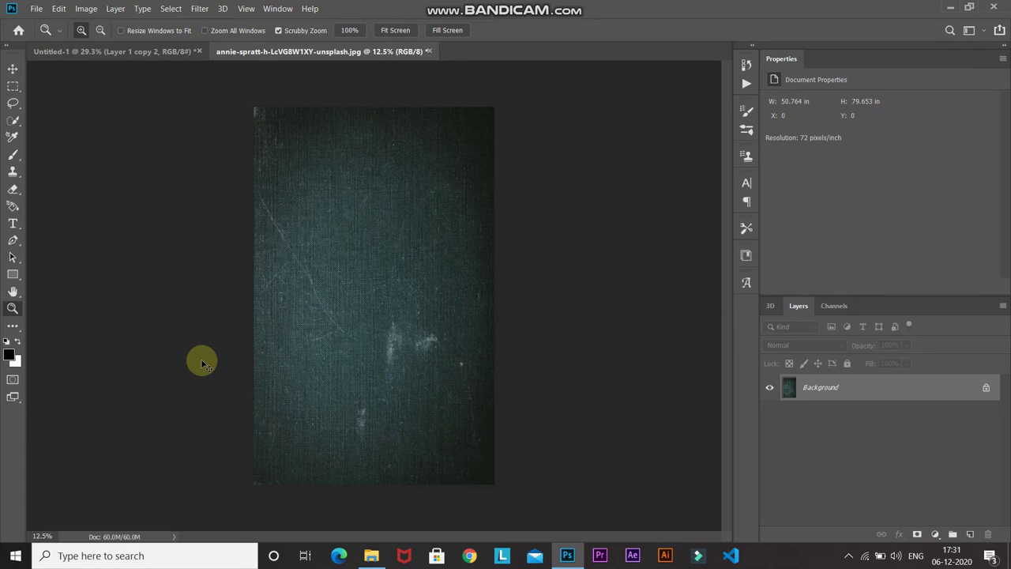
{"action": "key", "text": "ctrl+a"}
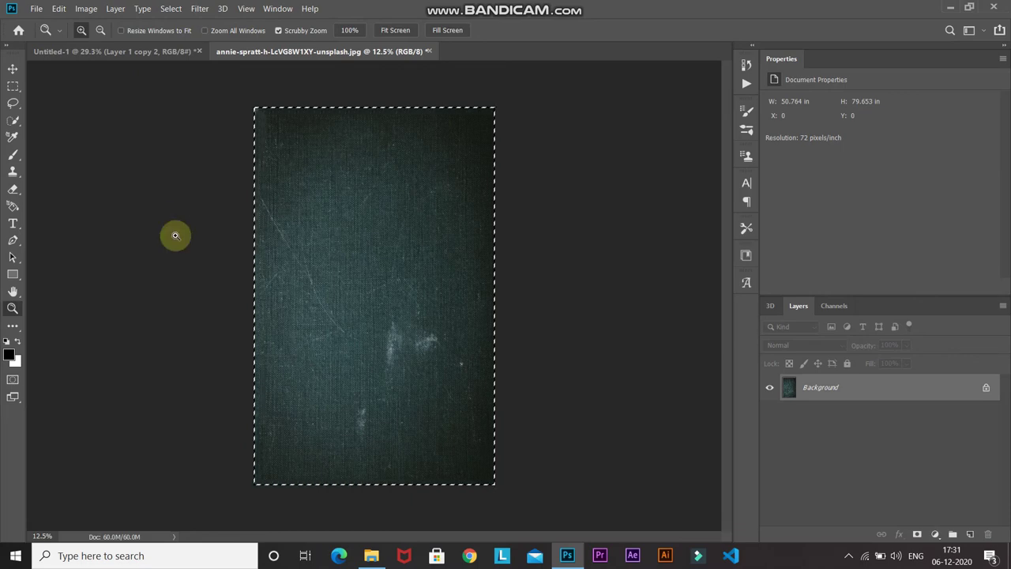
{"action": "left_click", "coordinate": [122, 55]}
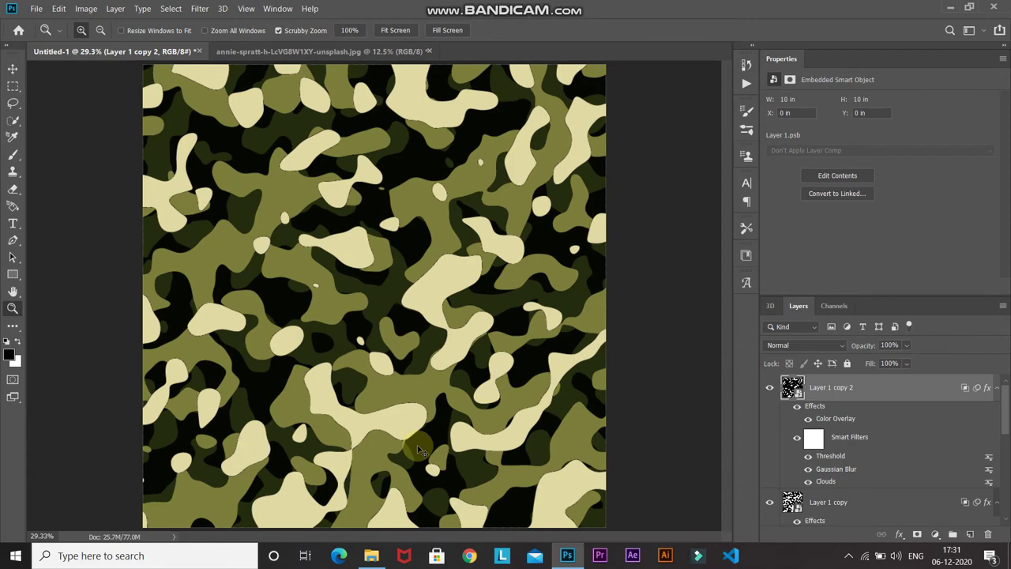
Paste the texture as Layer 2, scaled to 82.41% to cover the whole canvas.
{"action": "key", "text": "ctrl+v"}
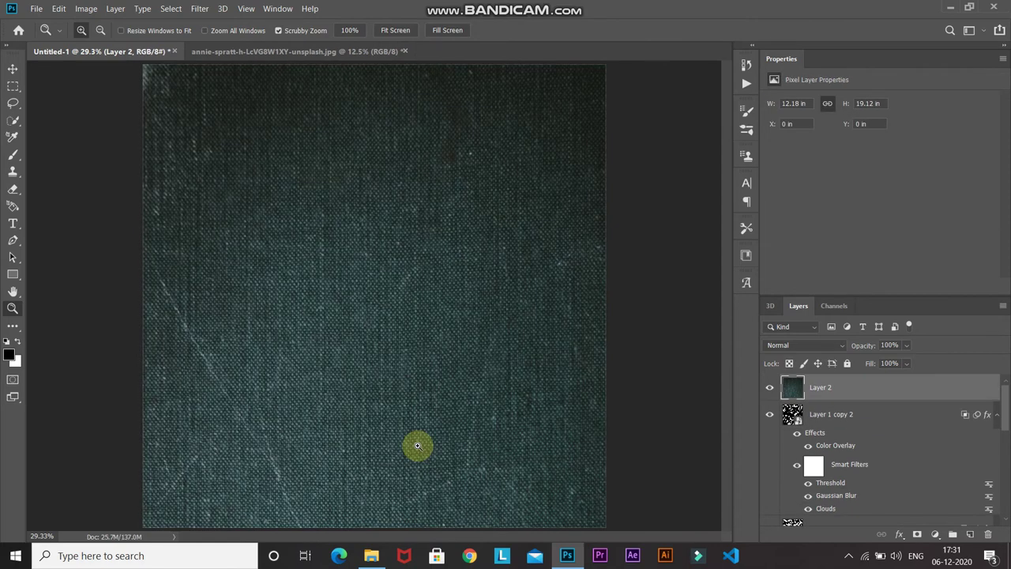
{"action": "key", "text": "ctrl+t"}
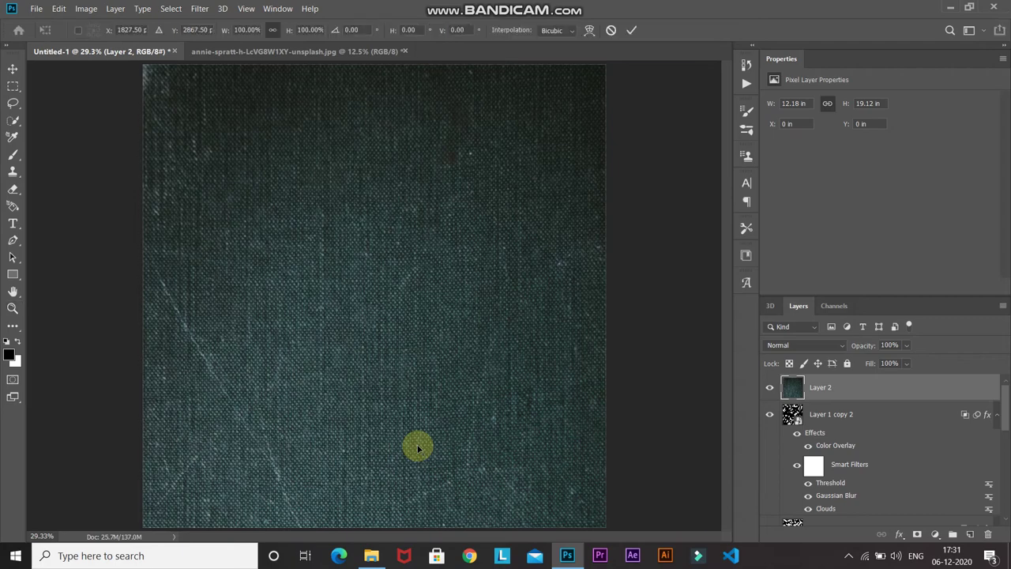
{"action": "scroll", "coordinate": [415, 466], "scroll_direction": "down", "scroll_amount": 5}
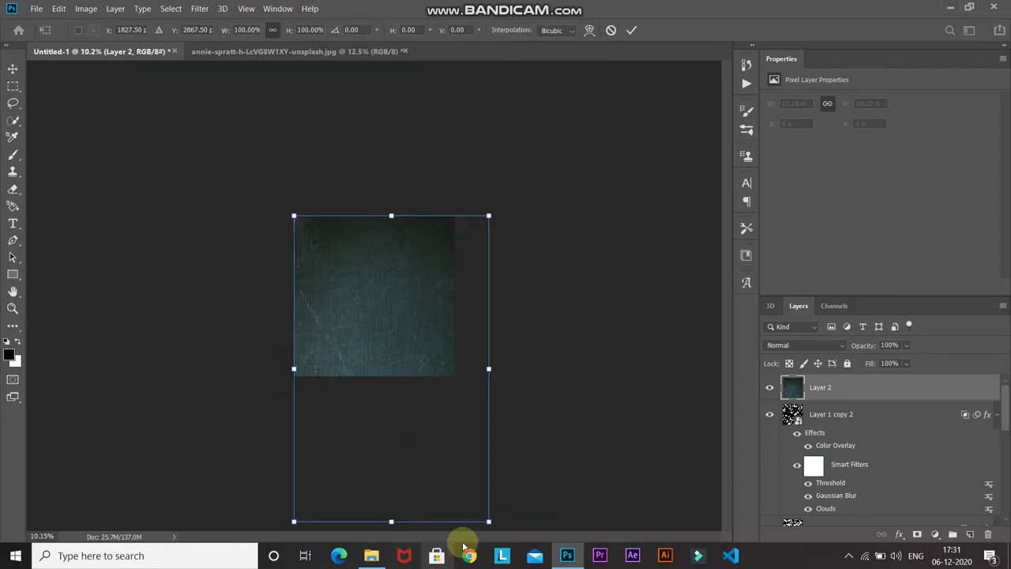
{"action": "left_click_drag", "start_coordinate": [489, 523], "coordinate": [467, 467]}
{"action": "mouse_move", "coordinate": [413, 338]}
{"action": "left_mouse_down"}
{"action": "mouse_move", "coordinate": [411, 311]}
{"action": "mouse_move", "coordinate": [409, 338]}
{"action": "left_mouse_up"}
{"action": "scroll", "coordinate": [407, 334], "scroll_direction": "up", "scroll_amount": 2}
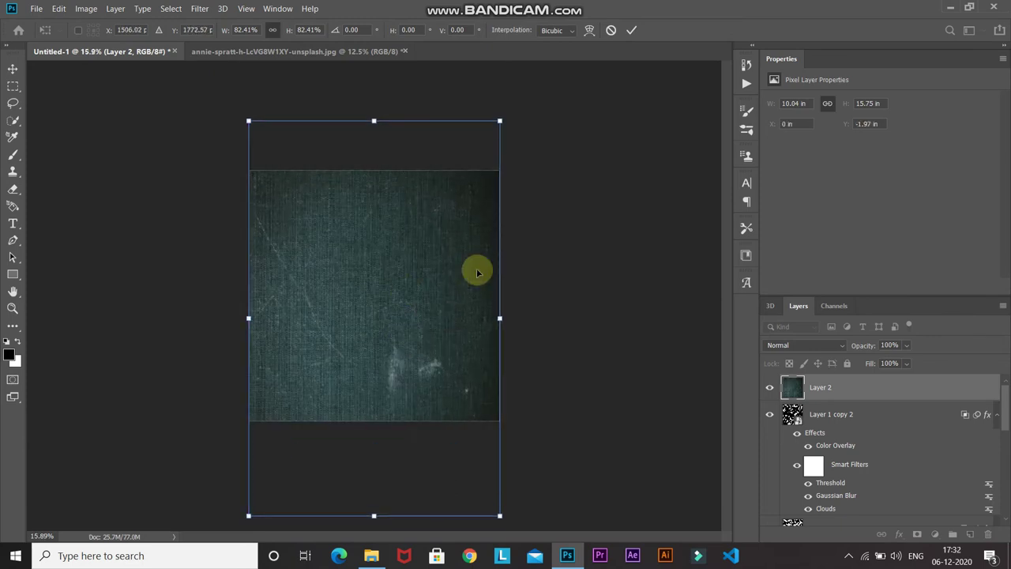
{"action": "left_click", "coordinate": [631, 31]}
{"action": "key", "text": "ctrl+0"}
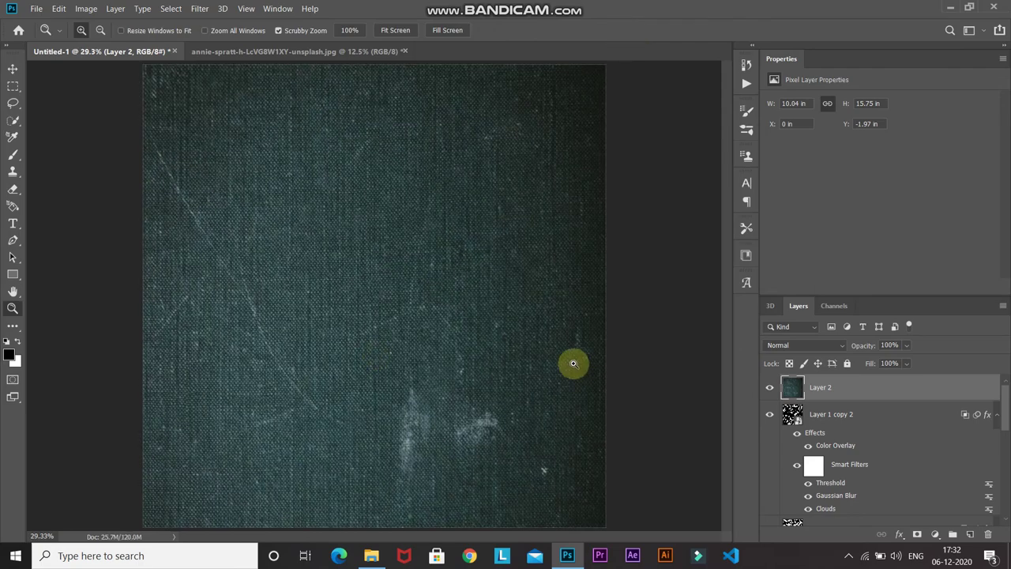
Desaturate the texture layer and set its blend mode to Multiply.
{"action": "left_click", "coordinate": [86, 9]}
{"action": "mouse_move", "coordinate": [95, 40]}
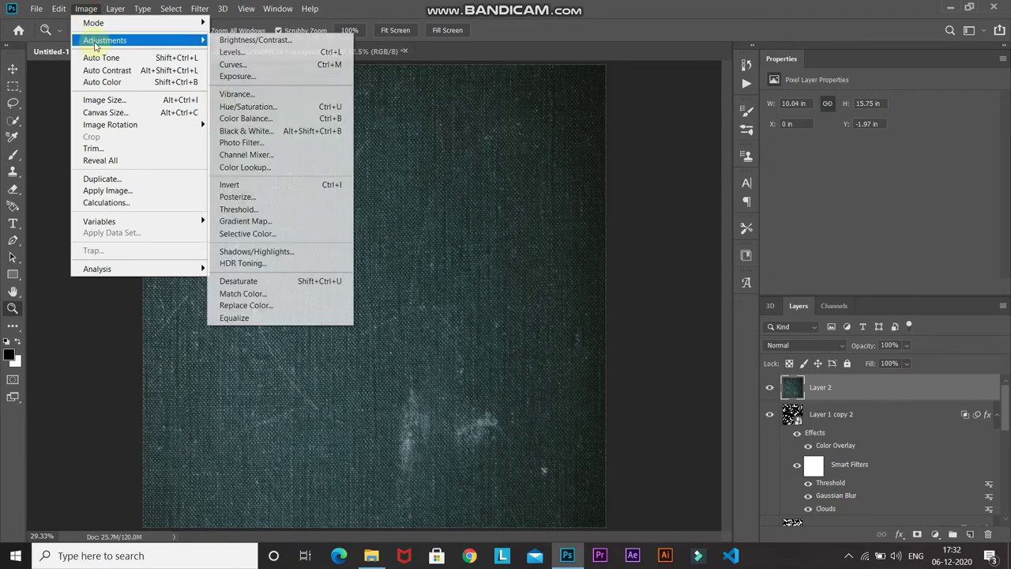
{"action": "left_click", "coordinate": [261, 281]}
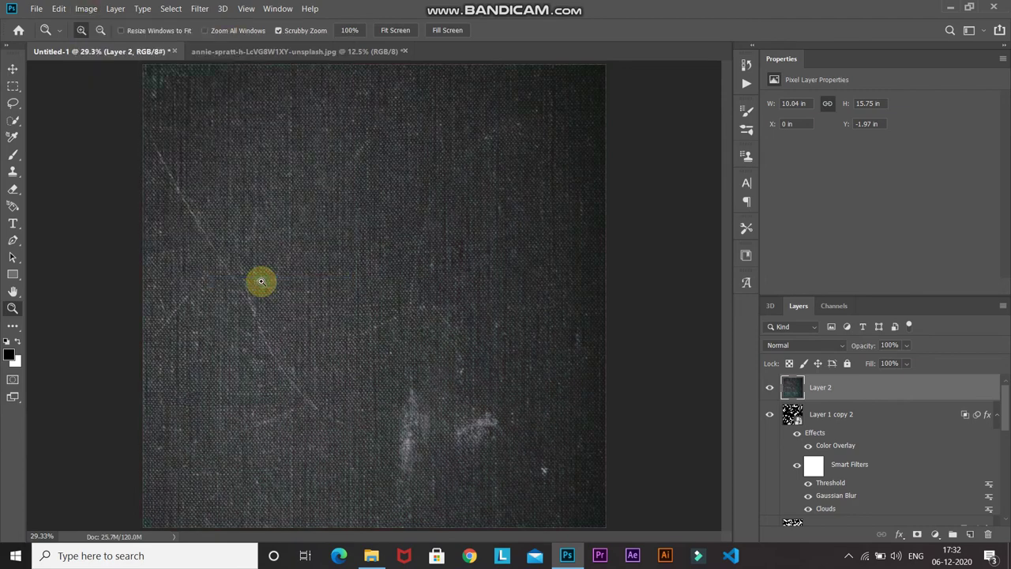
{"action": "left_click", "coordinate": [778, 347]}
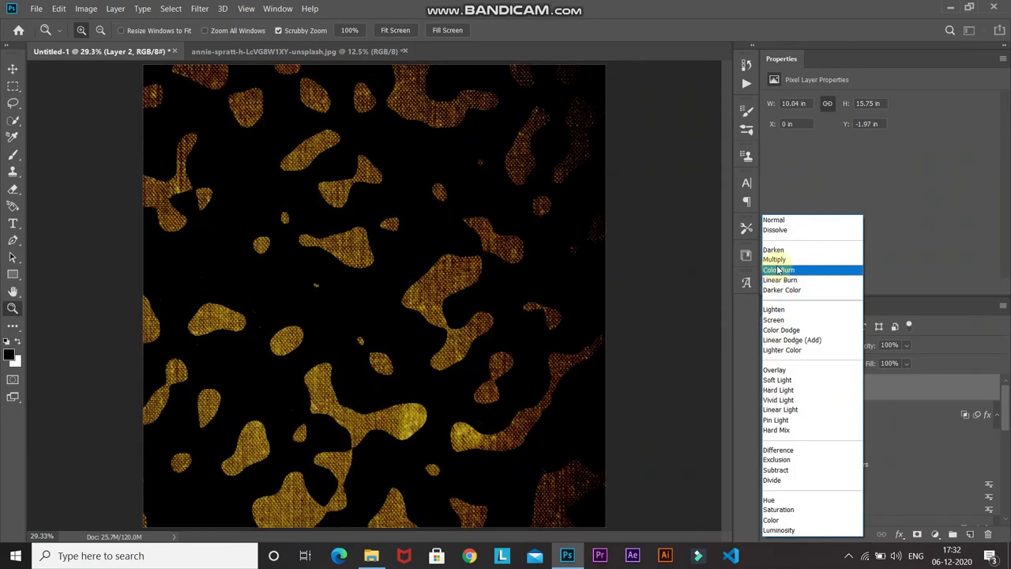
{"action": "left_click", "coordinate": [776, 261]}
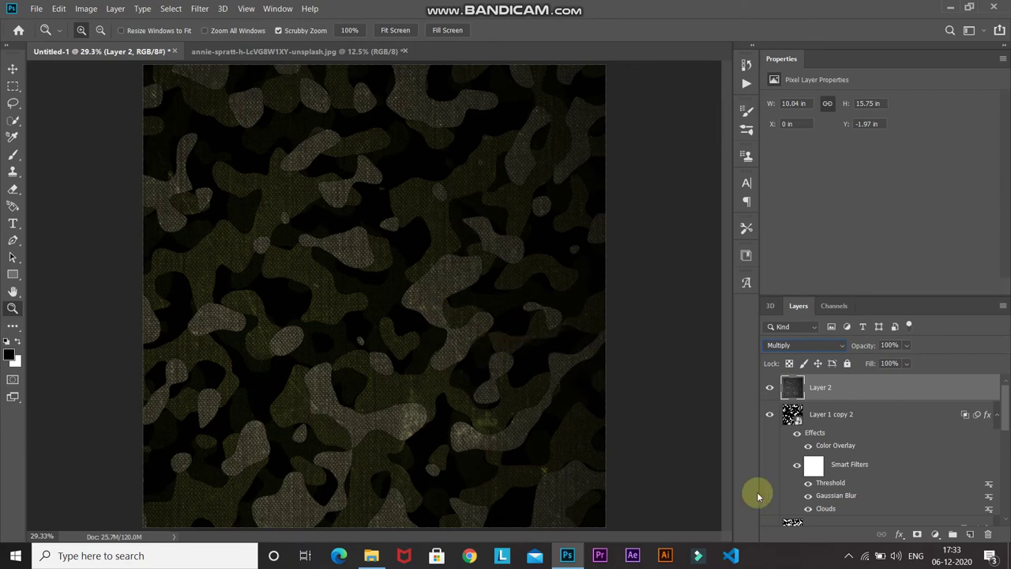
{"action": "left_click", "coordinate": [936, 534]}
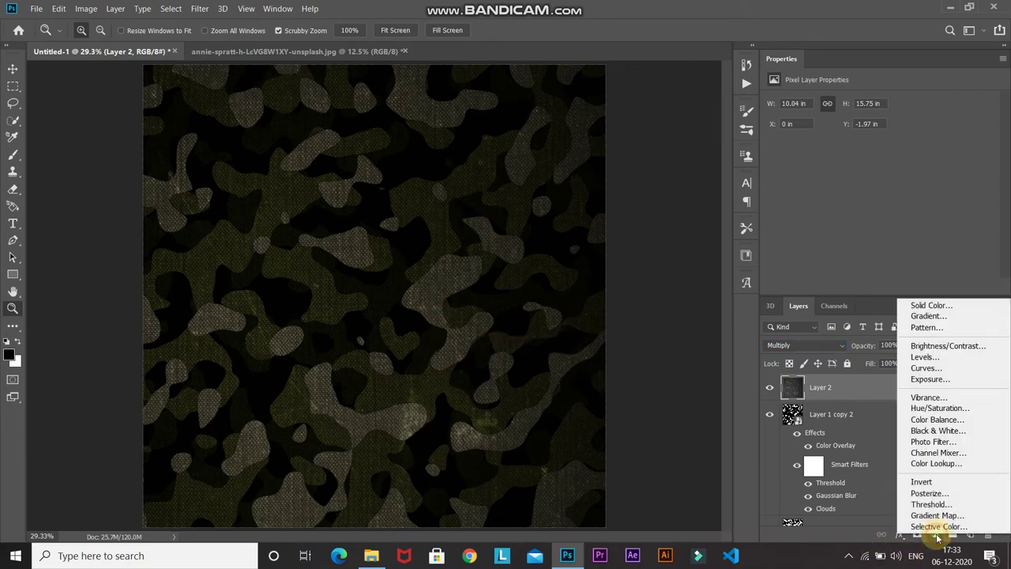
Add a Levels adjustment clipped to Layer 2 with input levels 0 / 1.16 / 58.
{"action": "left_click", "coordinate": [916, 357]}
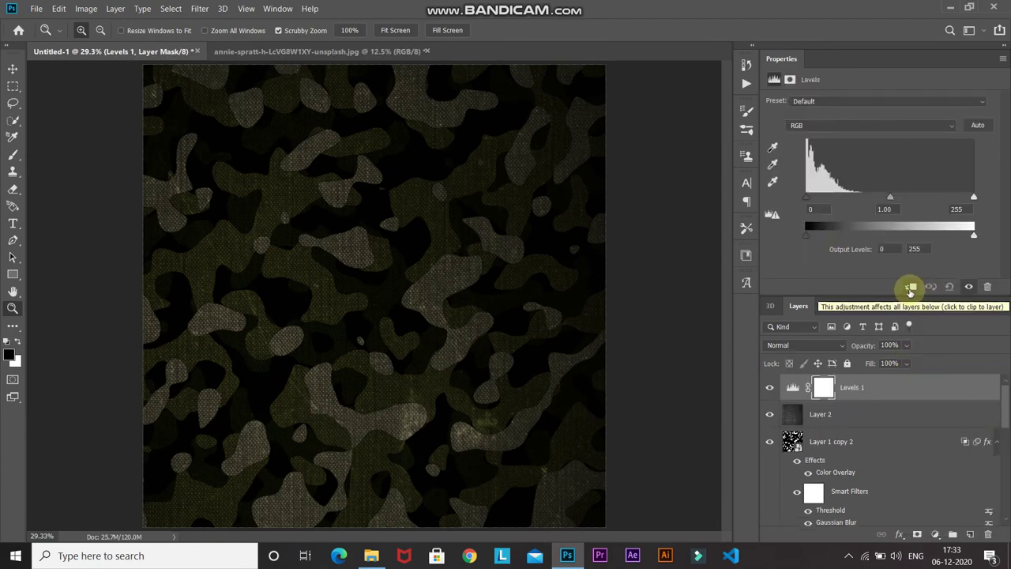
{"action": "left_click", "coordinate": [910, 289]}
{"action": "mouse_move", "coordinate": [890, 198]}
{"action": "left_mouse_down"}
{"action": "mouse_move", "coordinate": [825, 199]}
{"action": "mouse_move", "coordinate": [846, 198]}
{"action": "left_mouse_up"}
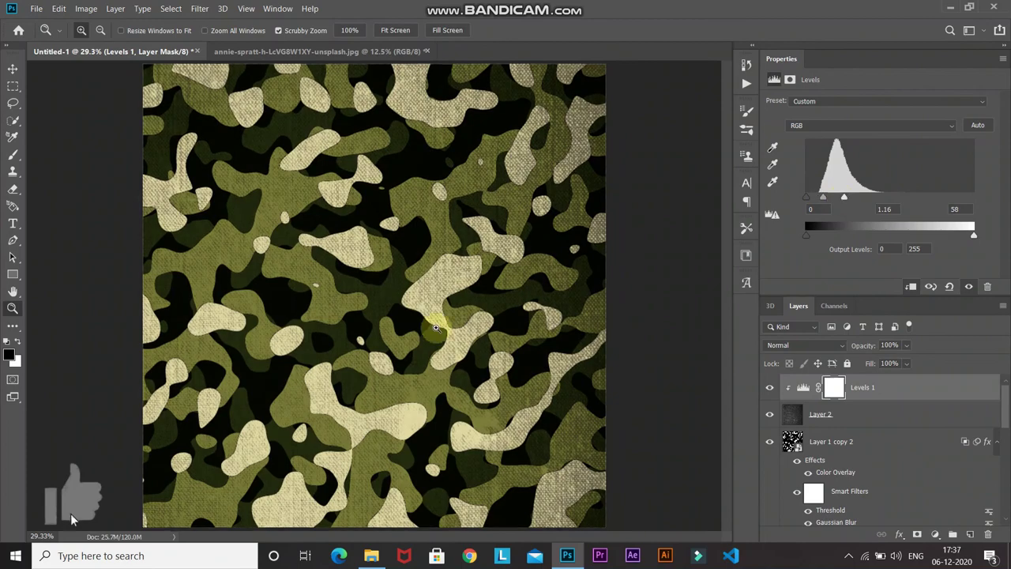
{"action": "left_click", "coordinate": [689, 303]}
{"action": "left_click", "coordinate": [689, 303]}
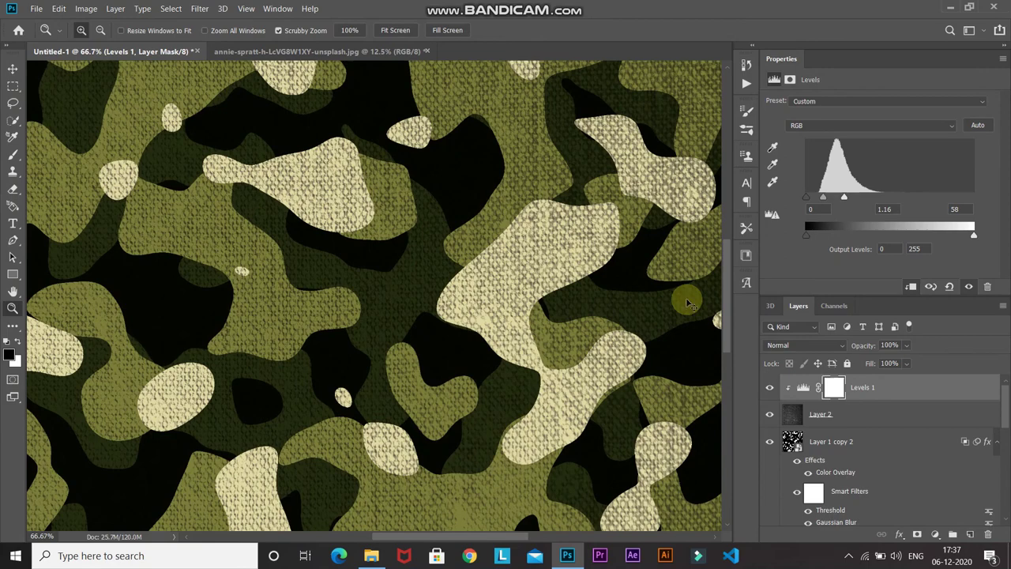
{"action": "key", "text": "ctrl+0"}
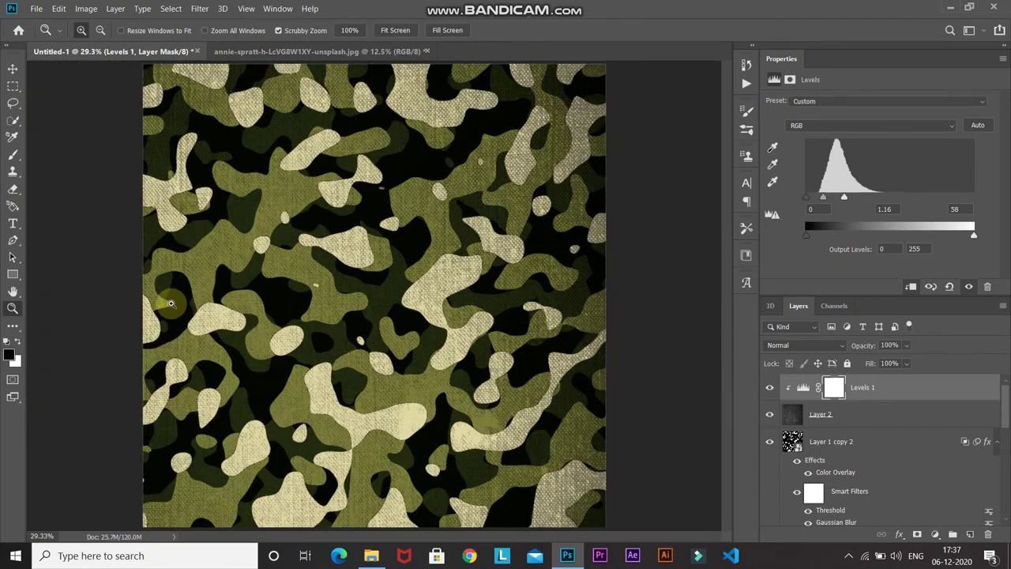
Set the Image Size width to 5000 pixels with proportions linked, giving 5000 × 5000 px.
{"action": "left_click", "coordinate": [87, 9]}
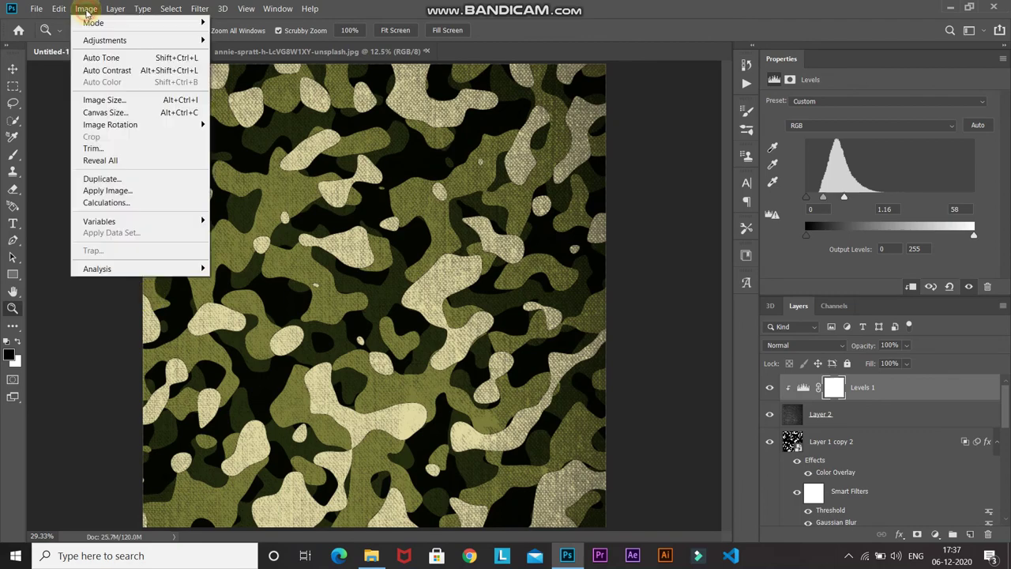
{"action": "left_click", "coordinate": [96, 101]}
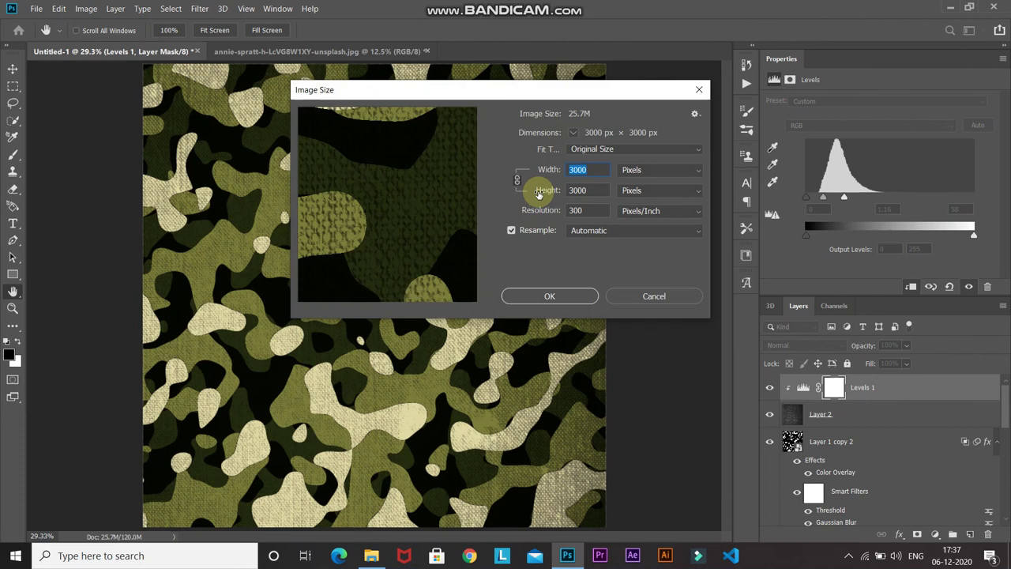
{"action": "type", "text": "5000"}
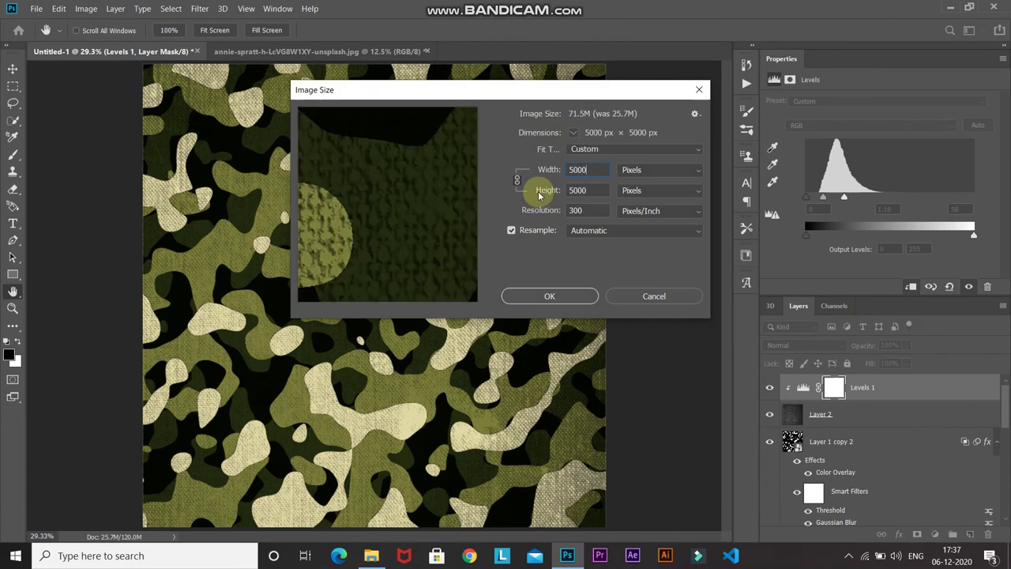
{"action": "key", "text": "Return"}
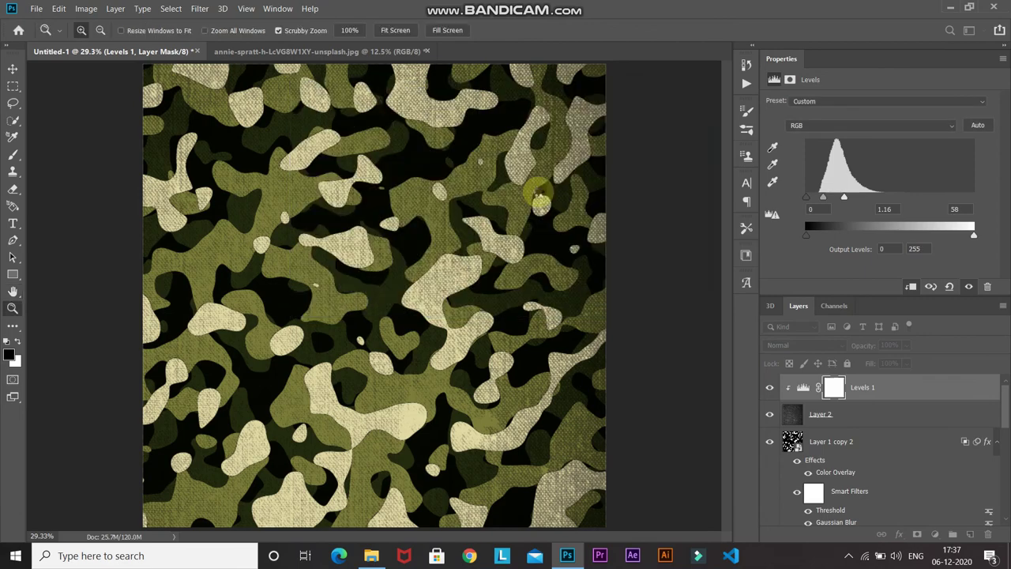
{"action": "key", "text": "z"}
{"action": "left_click", "coordinate": [645, 393]}
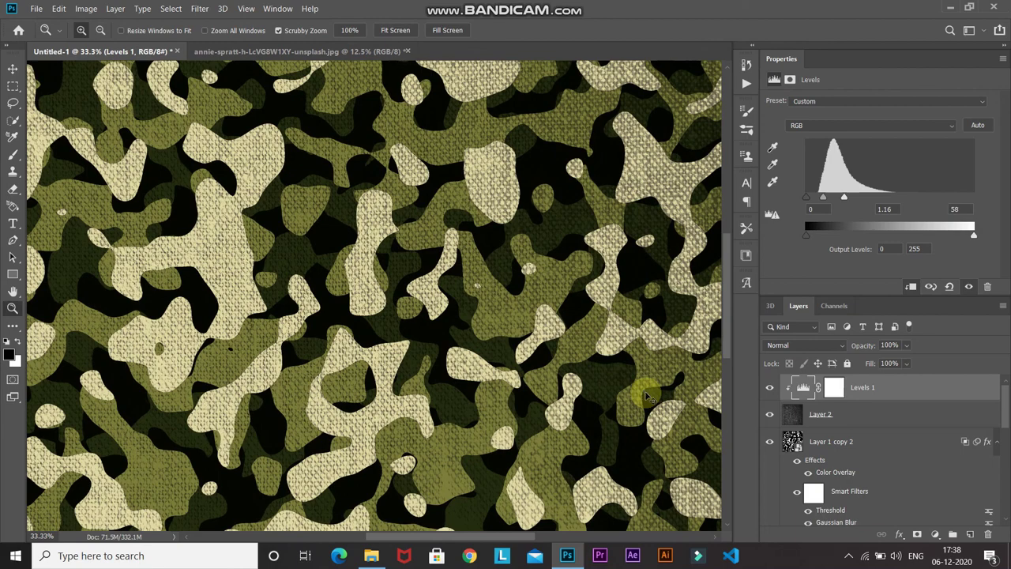
{"action": "key", "text": "ctrl+0"}
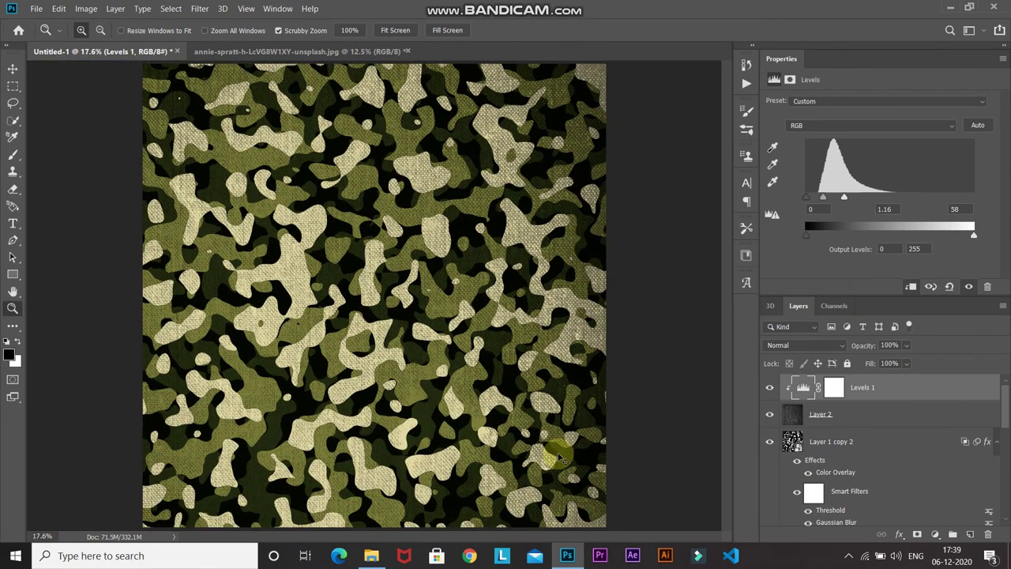